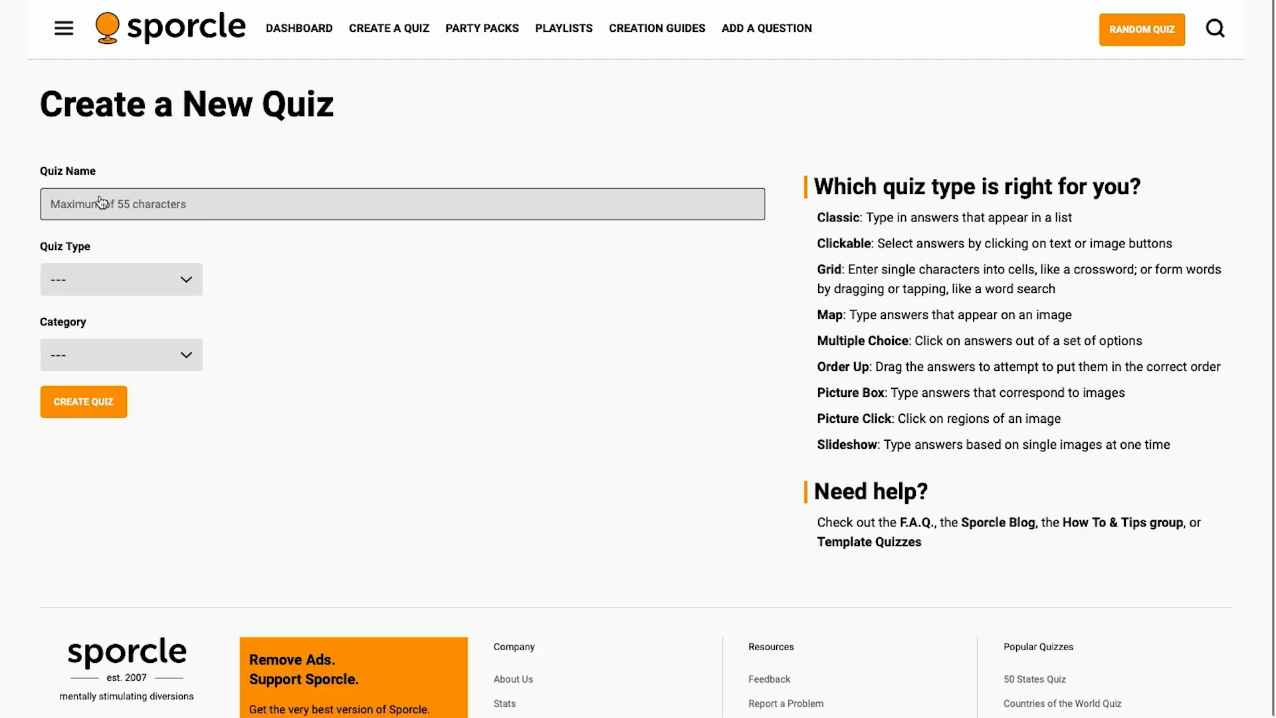
Enter Multiple 'Choice' Songs as the name of the new quiz
click(100, 199)
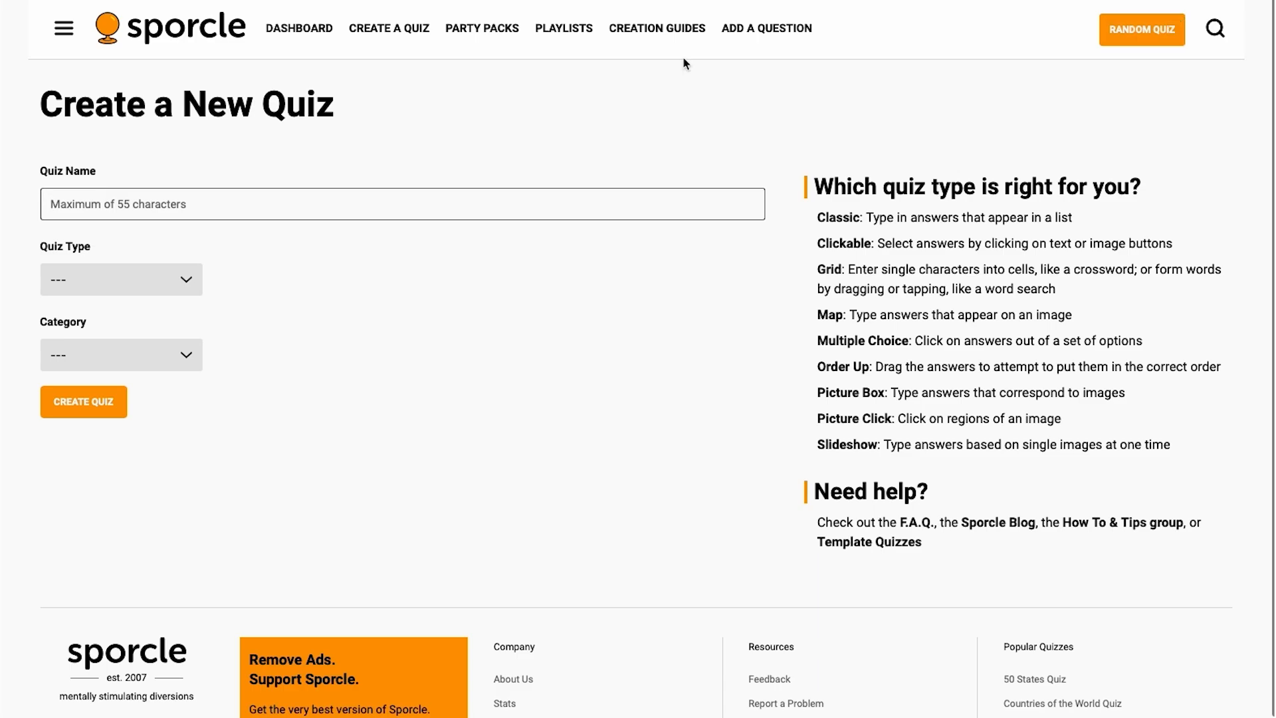
click(219, 196)
text(Multip)
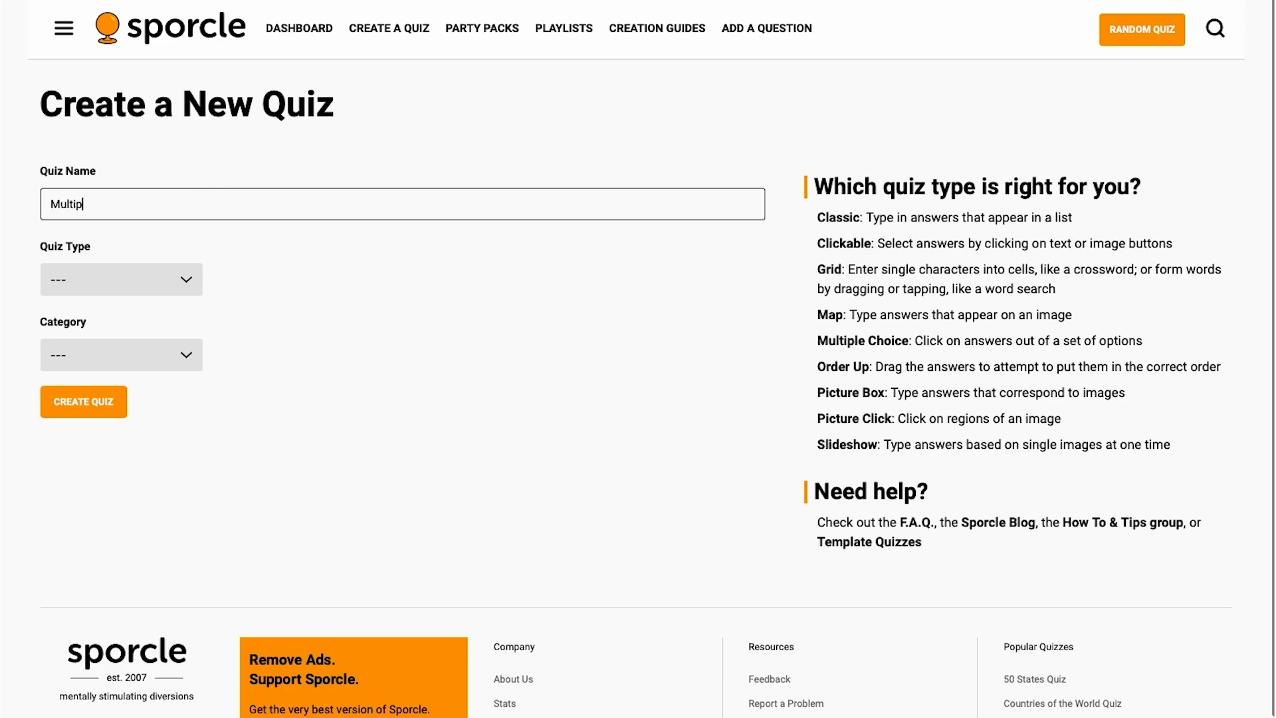
text(le 'Choice' Son)
Set the quiz category to Music and the type to Multiple Choice, and create the quiz
click(179, 356)
click(105, 405)
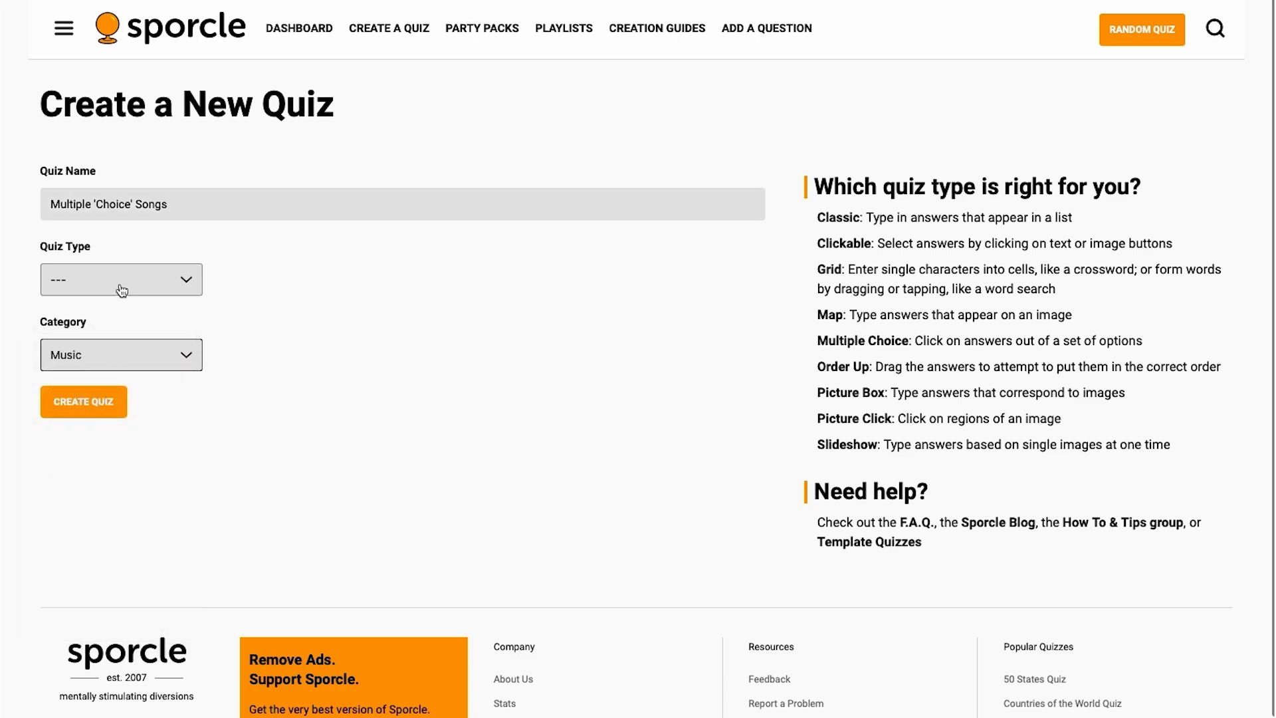
click(119, 278)
click(97, 367)
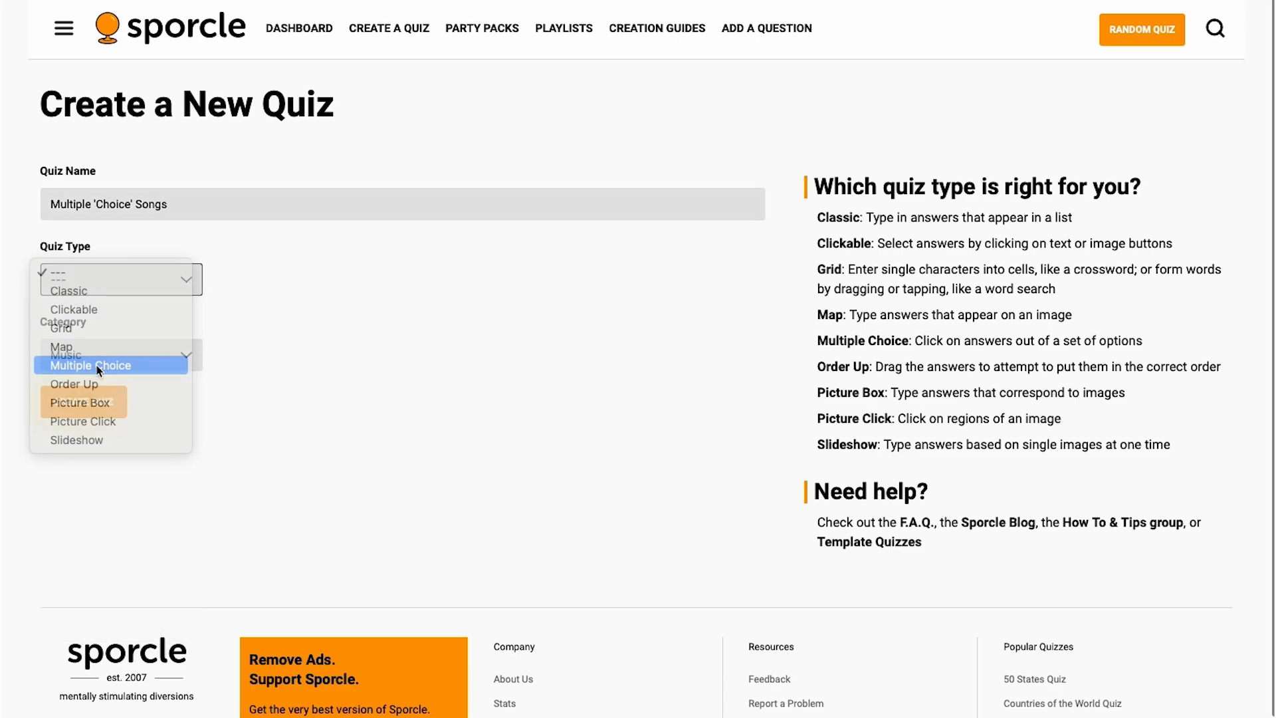
click(85, 408)
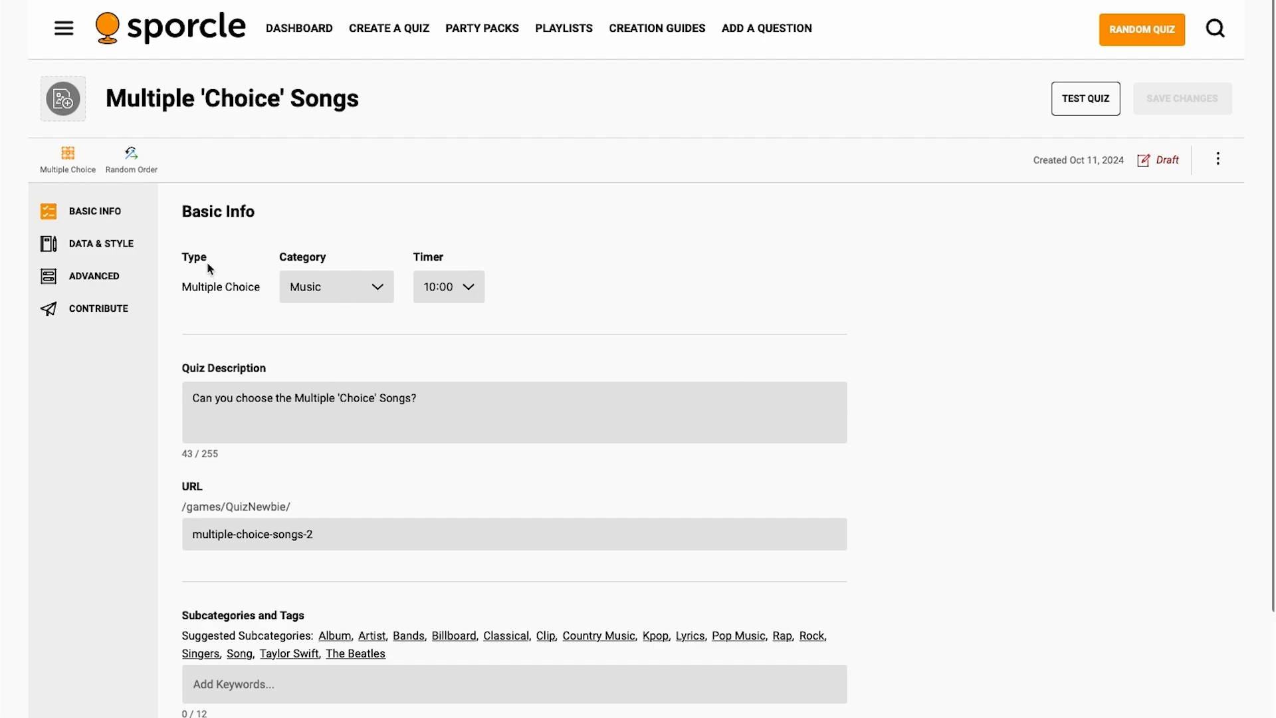
Reword the quiz description to "Can you choose the correct artist for each song about choices?"
scroll(208, 268, down, 2)
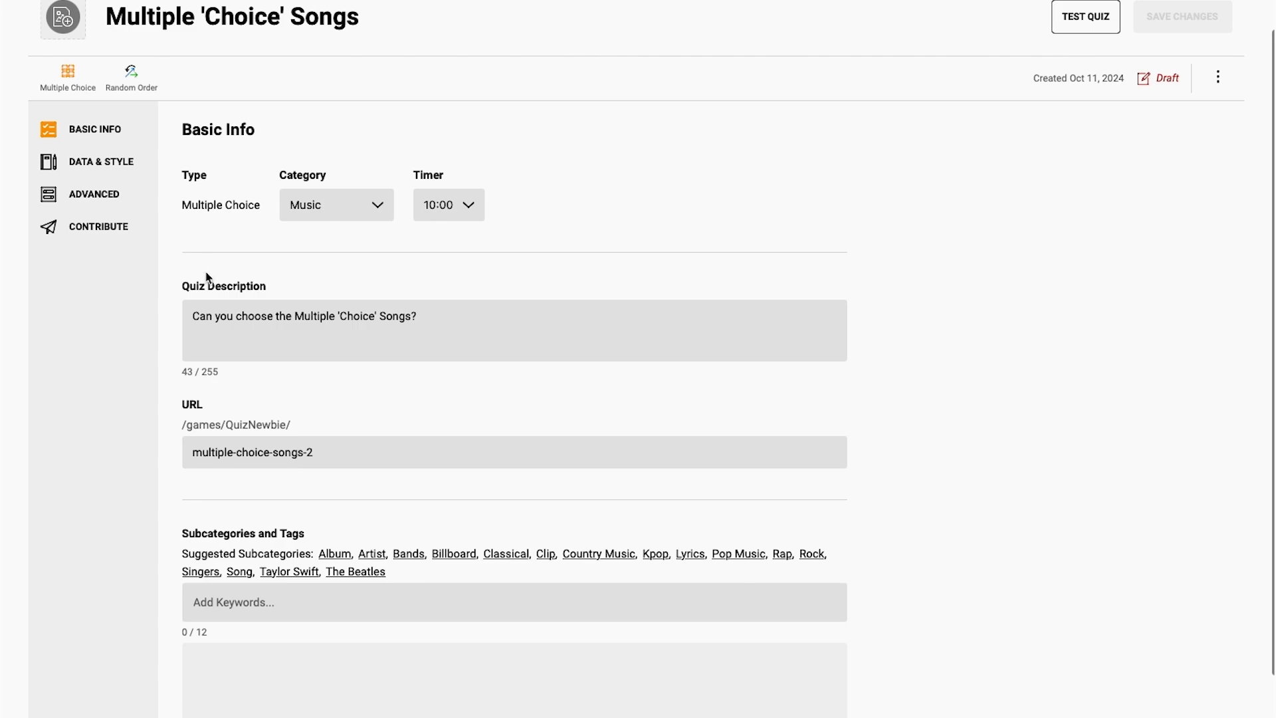
click(303, 317)
key(BackSpace)
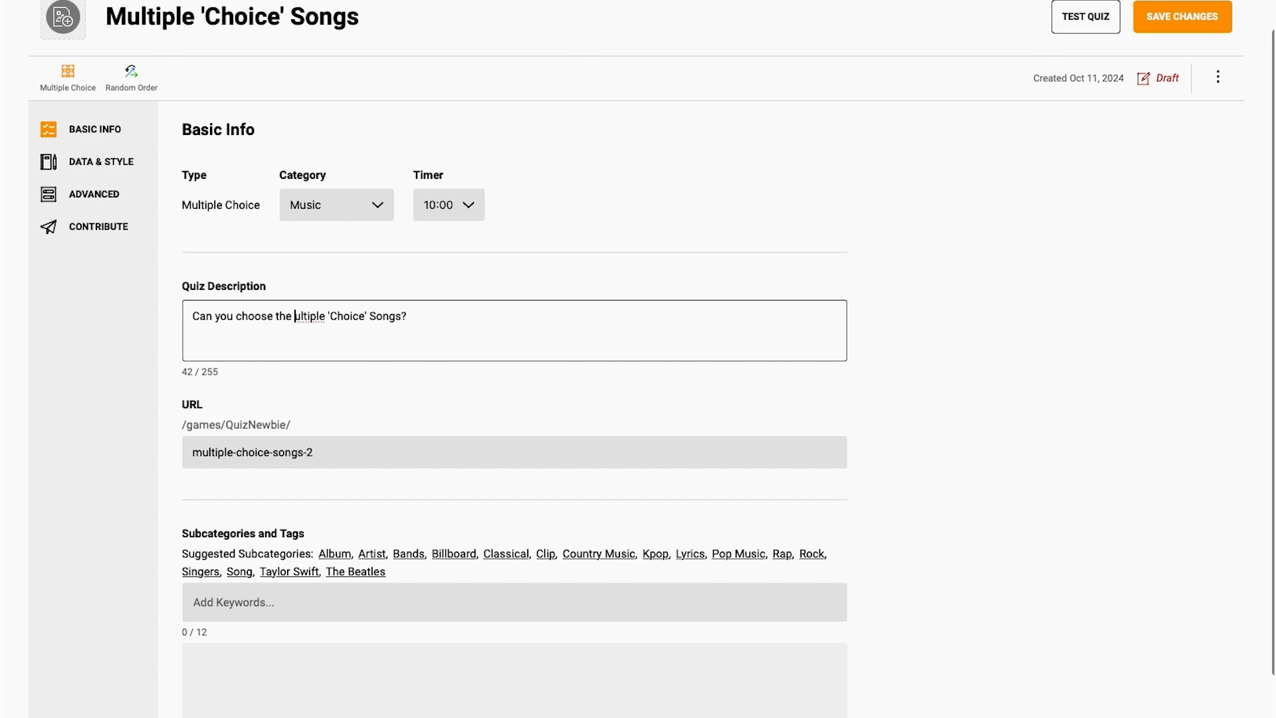
text(correct artist for each)
drag(513, 316, 420, 316)
text(song about choices)
click(93, 416)
Add the Song subcategory and the Multiple Choice and Decision Making tags, and save the changes
scroll(94, 416, down, 2)
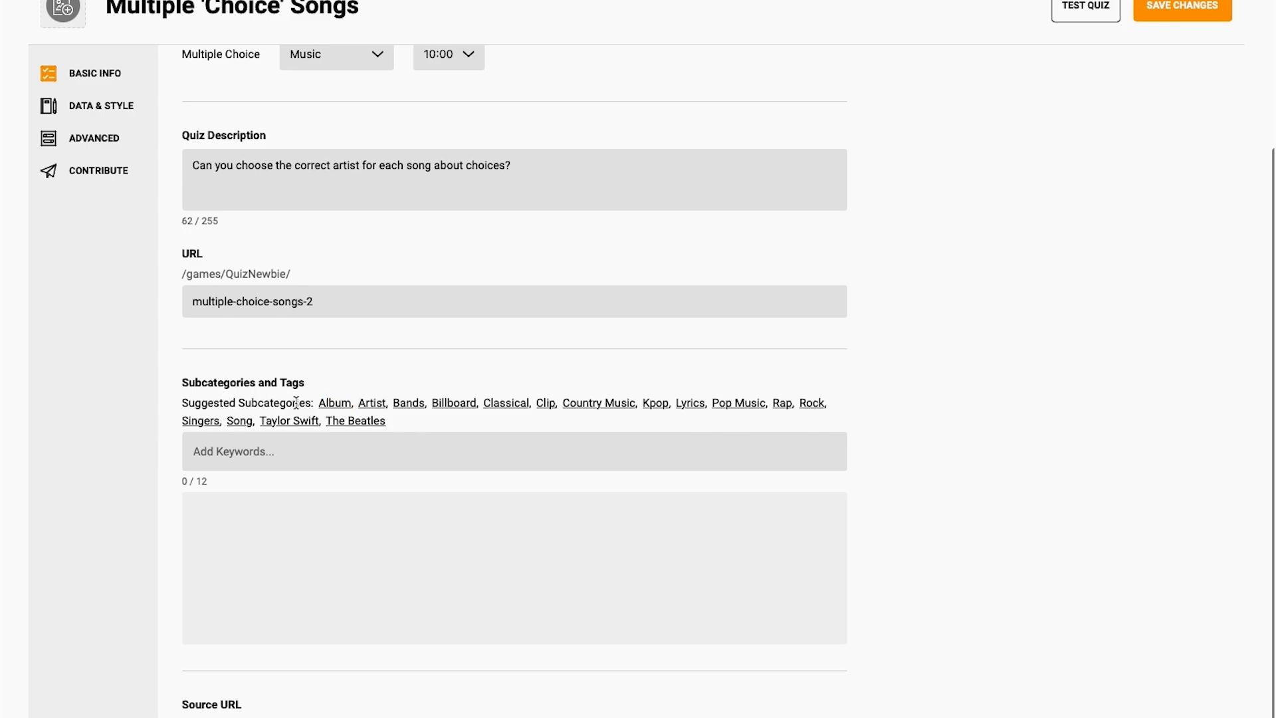
click(239, 421)
click(271, 464)
text(multiple choice)
key(Return)
text(dec)
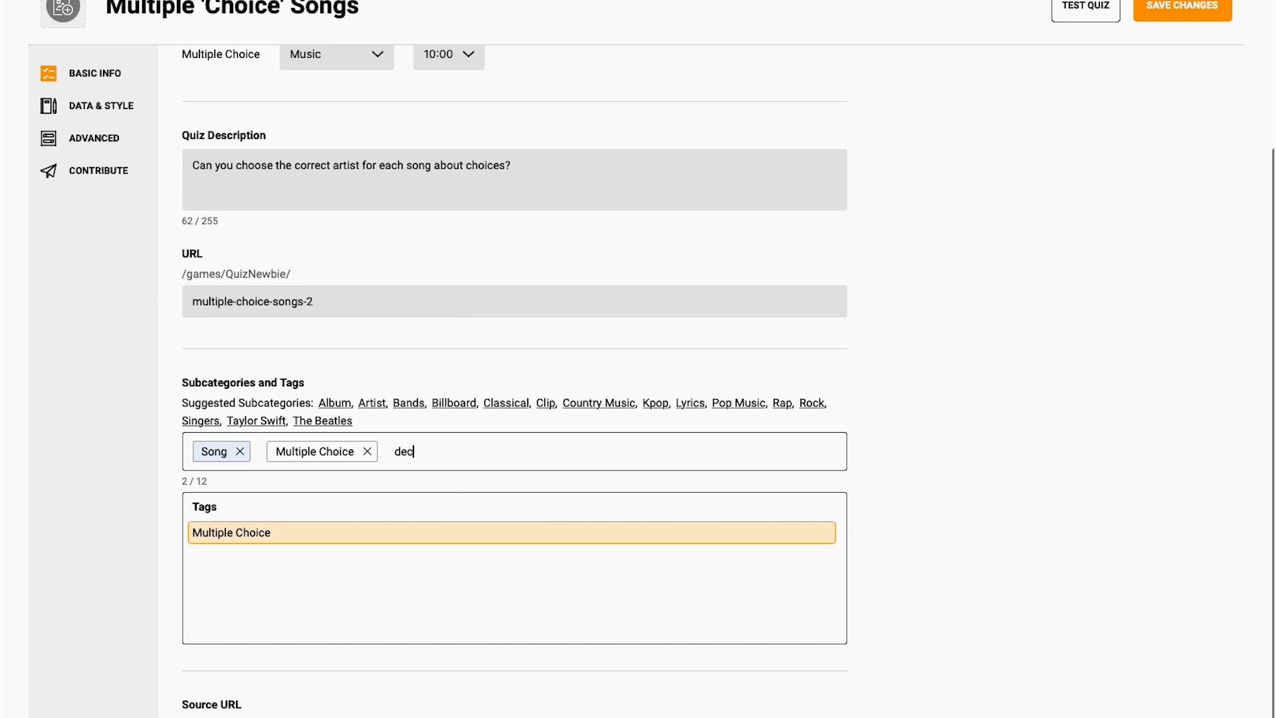
text(ision)
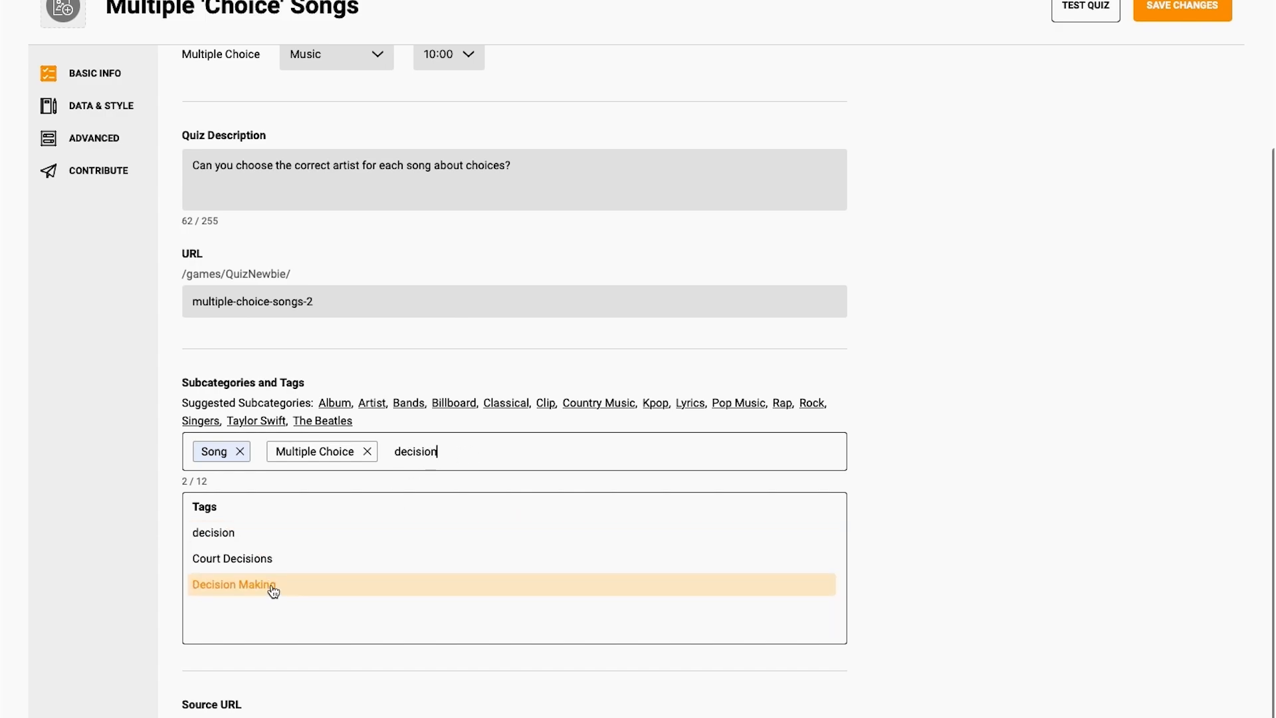
click(273, 586)
click(1197, 7)
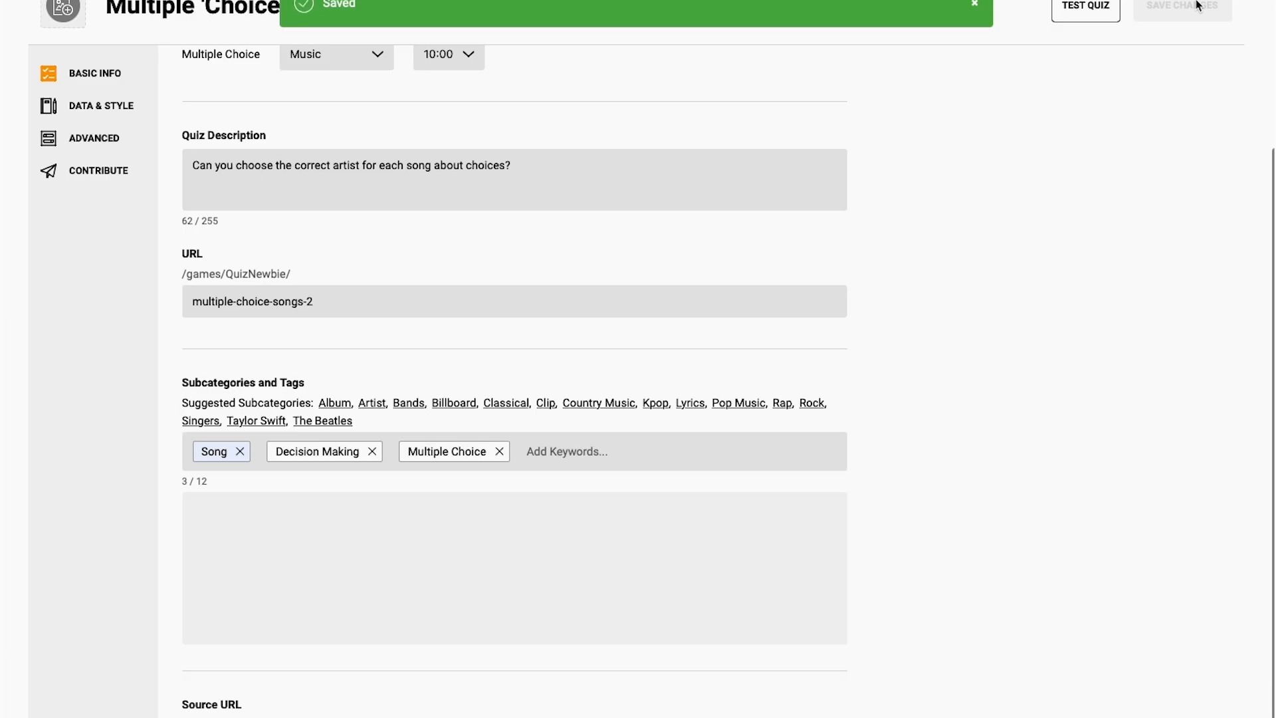
click(975, 4)
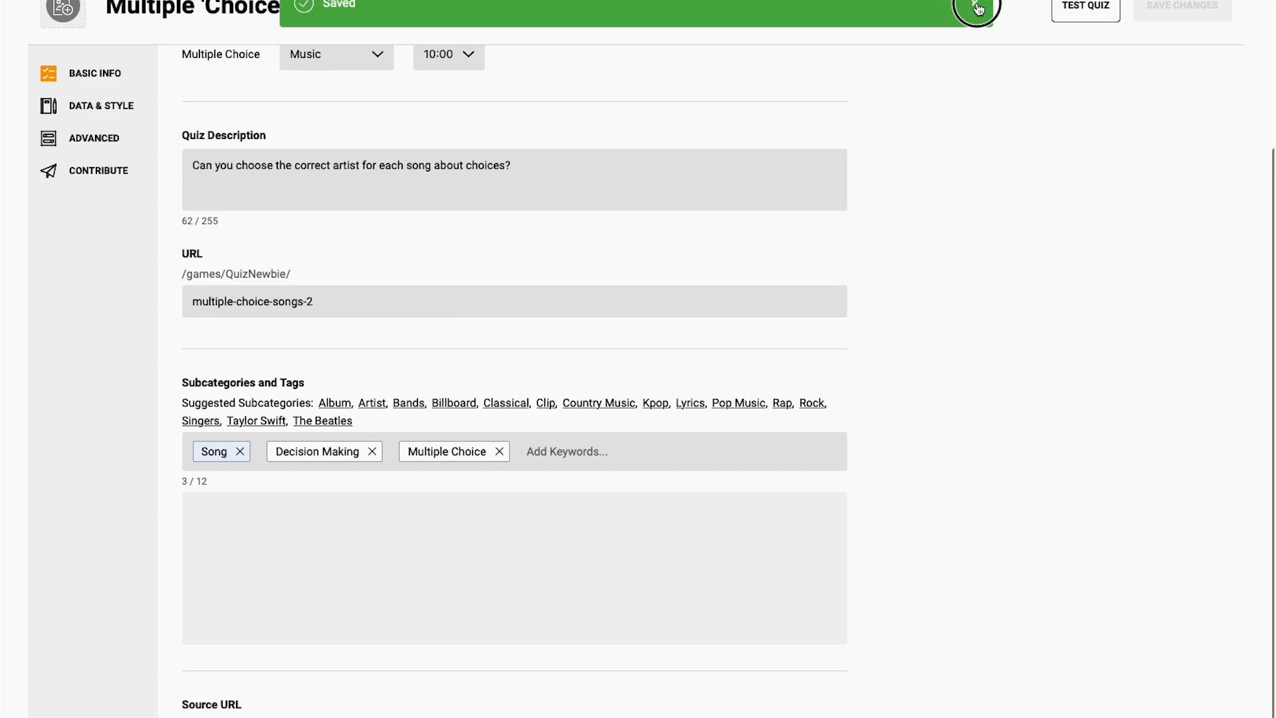
Upload choice-2692575_1920.jpg from Downloads as the quiz icon, with the crop frame centred around the Choice signs
click(66, 10)
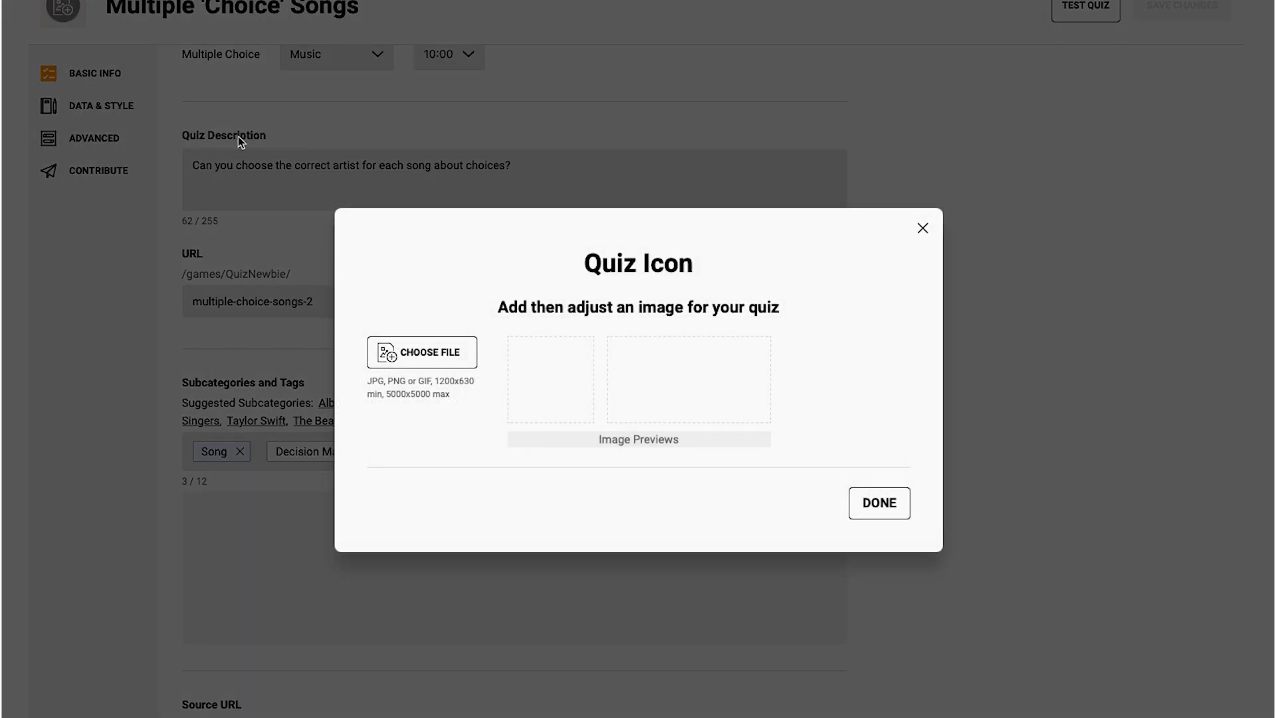
click(408, 366)
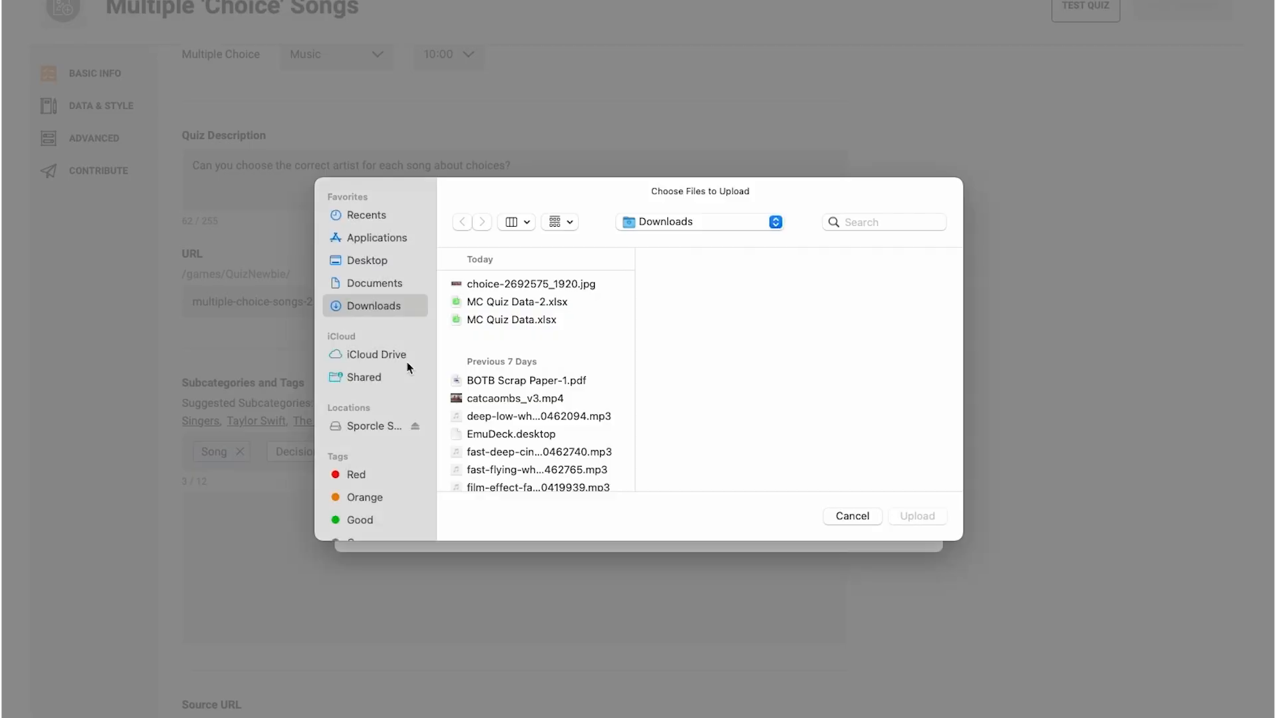
click(496, 283)
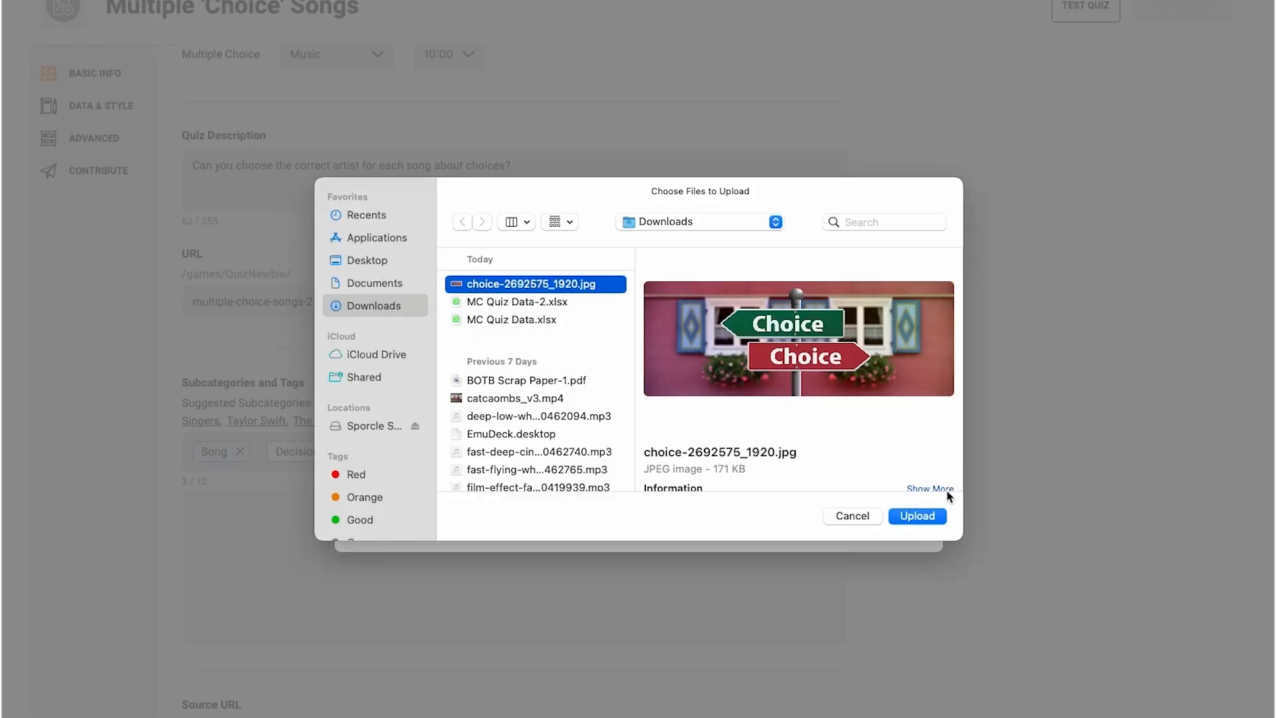
click(920, 517)
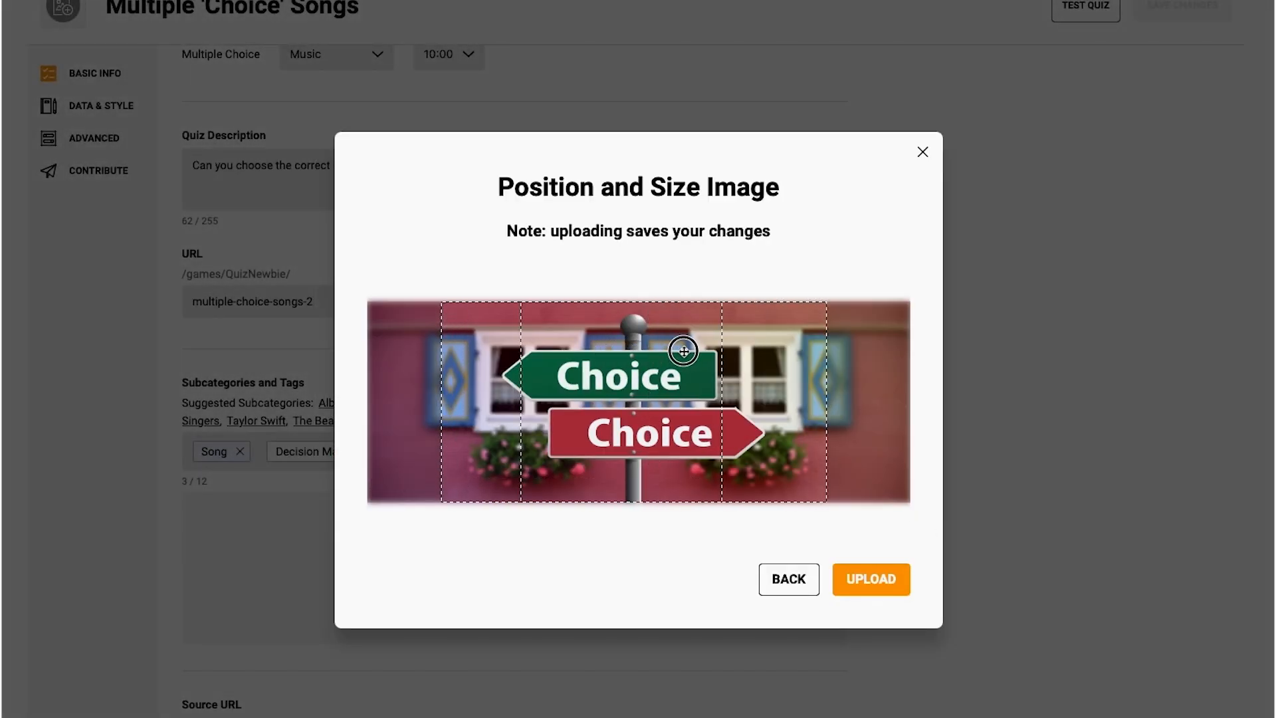
drag(684, 352, 690, 349)
drag(772, 363, 769, 360)
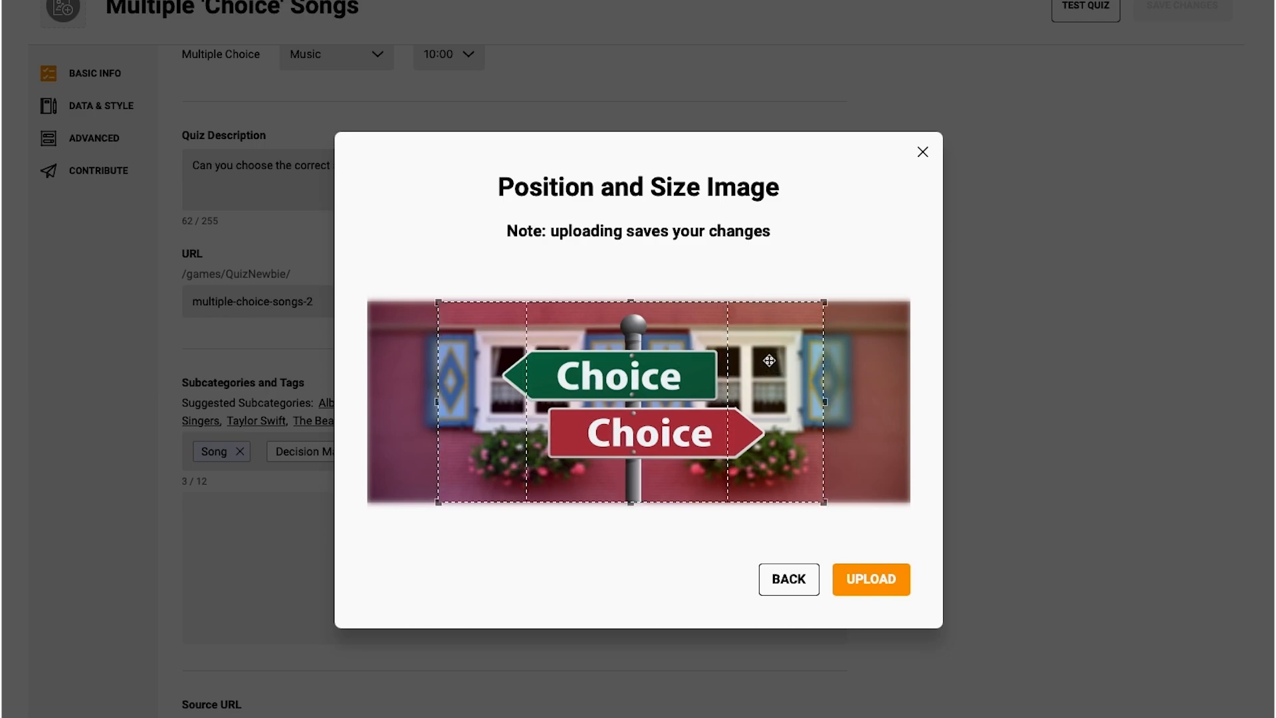
click(848, 580)
click(865, 517)
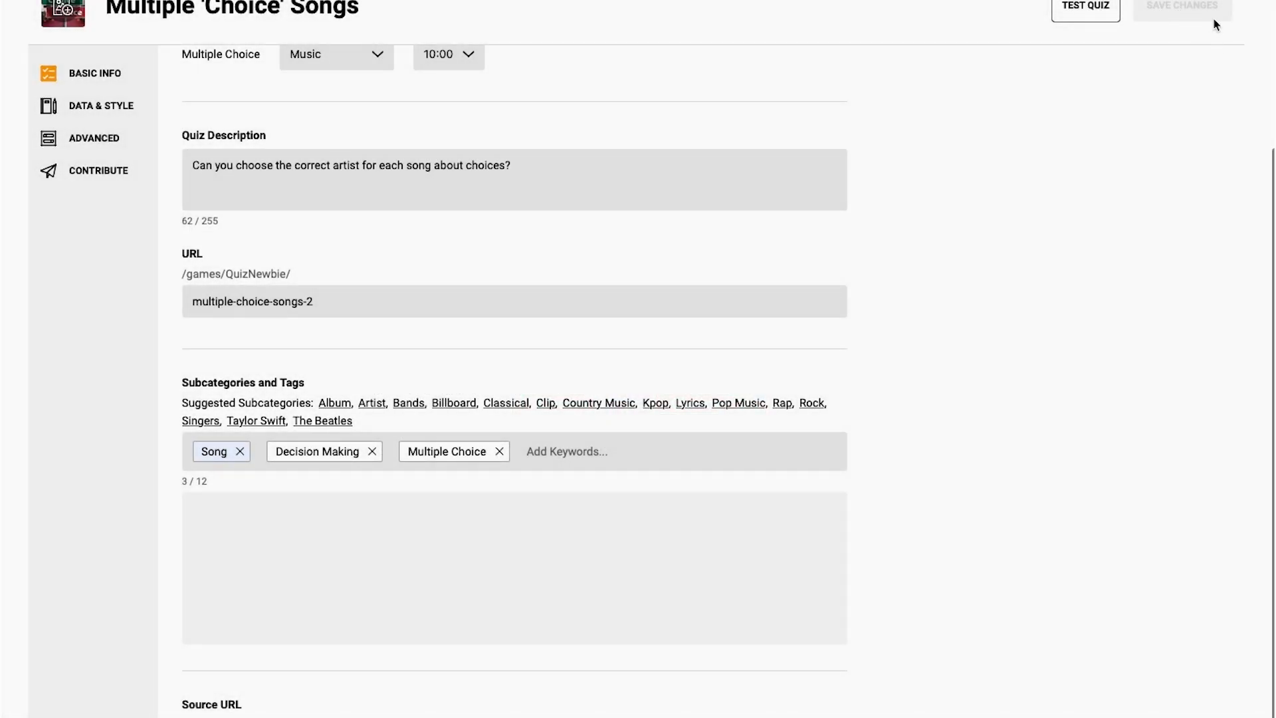
Open the quiz's Data & Style section and look at its table view and answer text size options
click(91, 108)
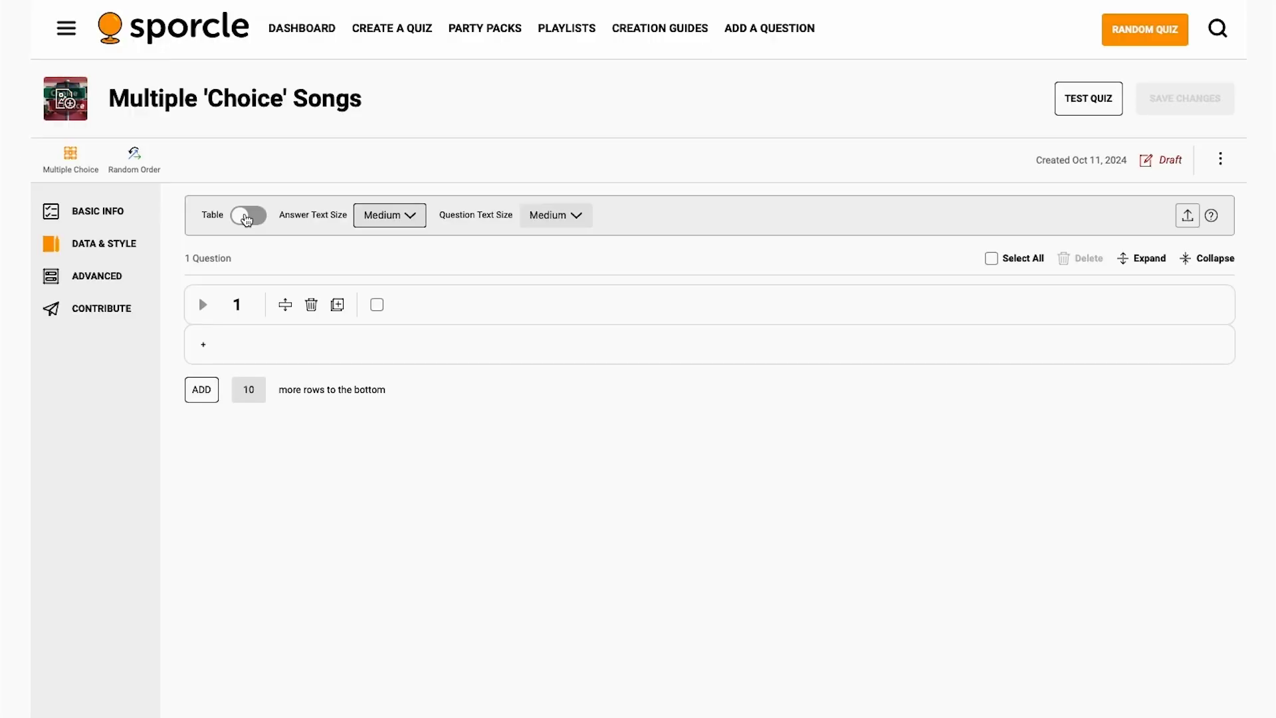
click(247, 216)
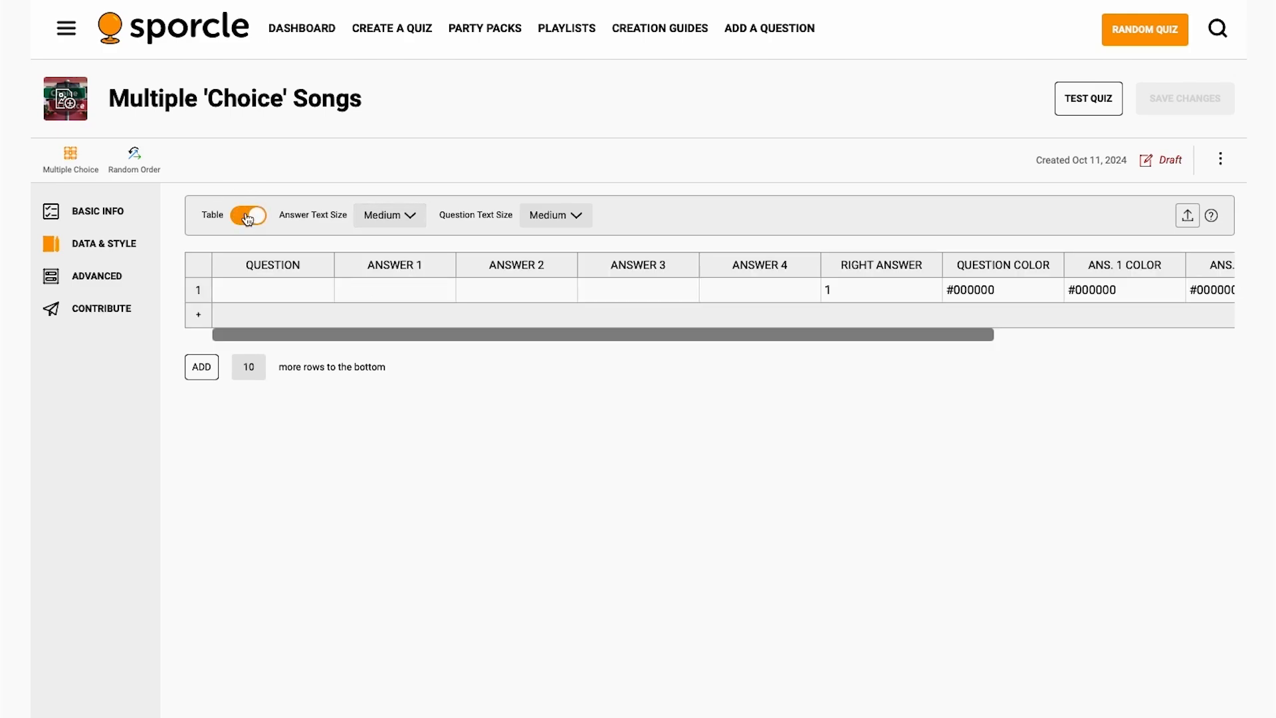
click(247, 217)
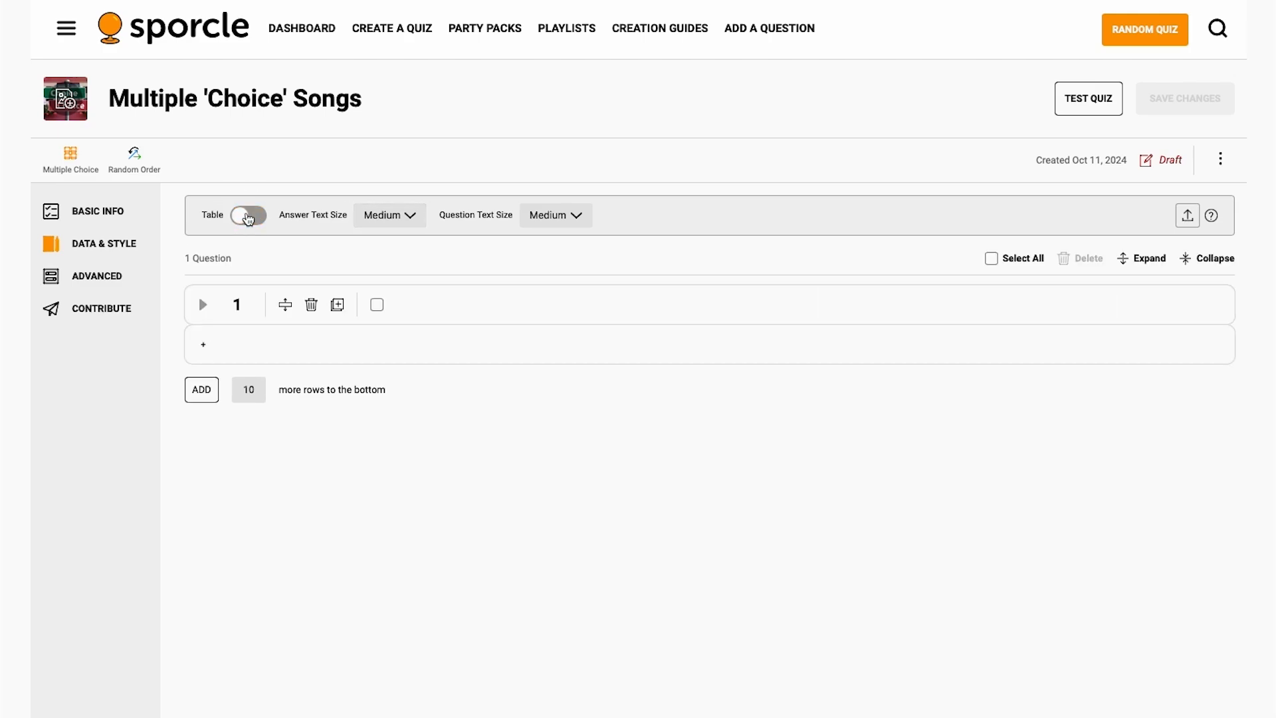
click(393, 219)
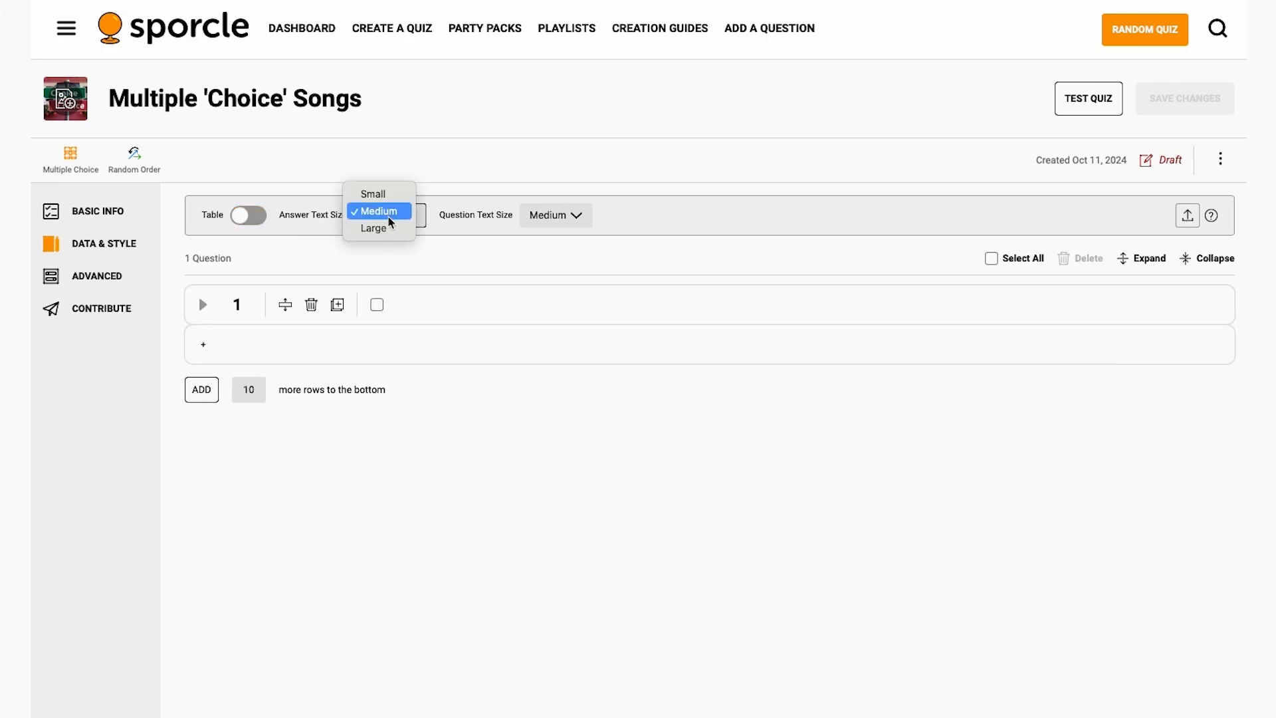
click(381, 210)
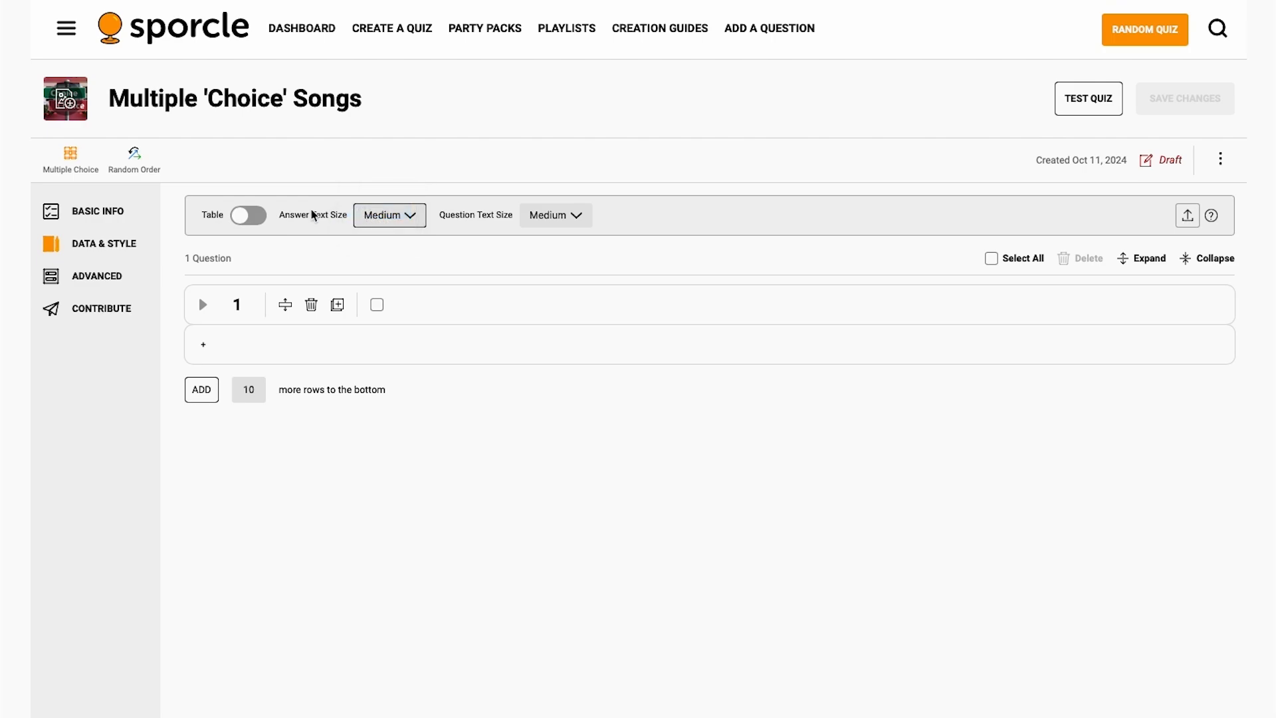
click(259, 217)
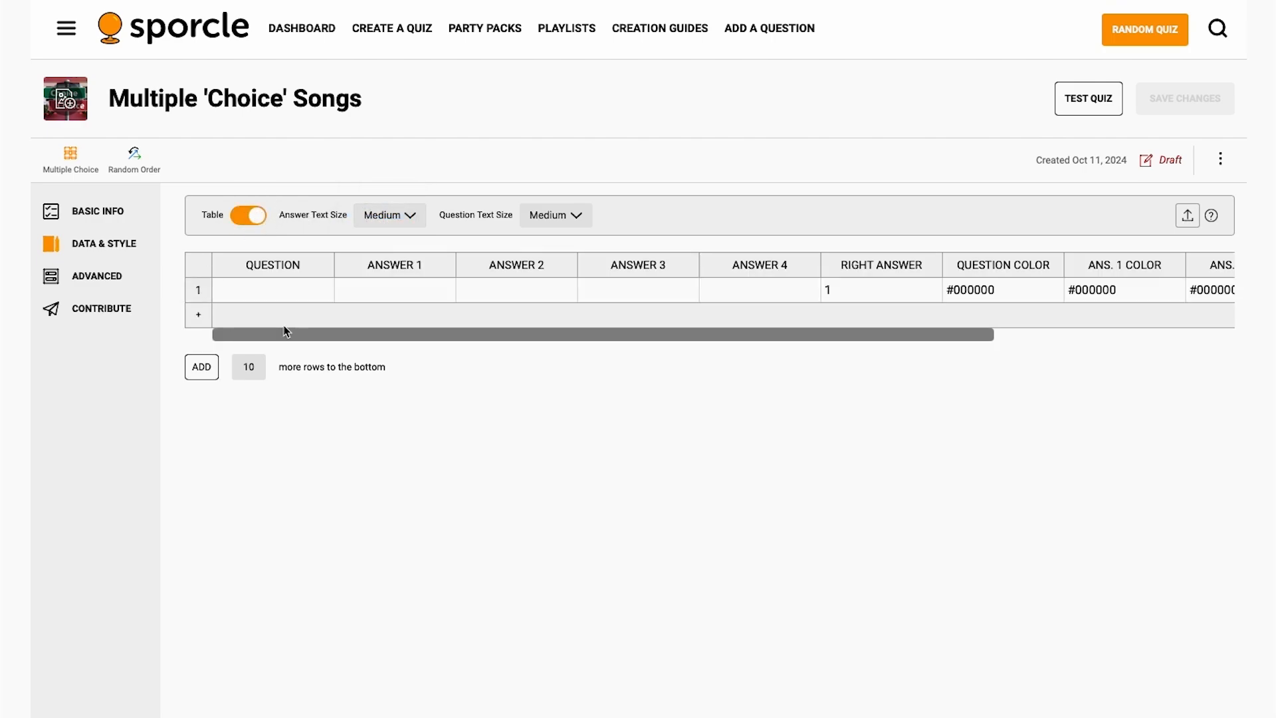
click(250, 223)
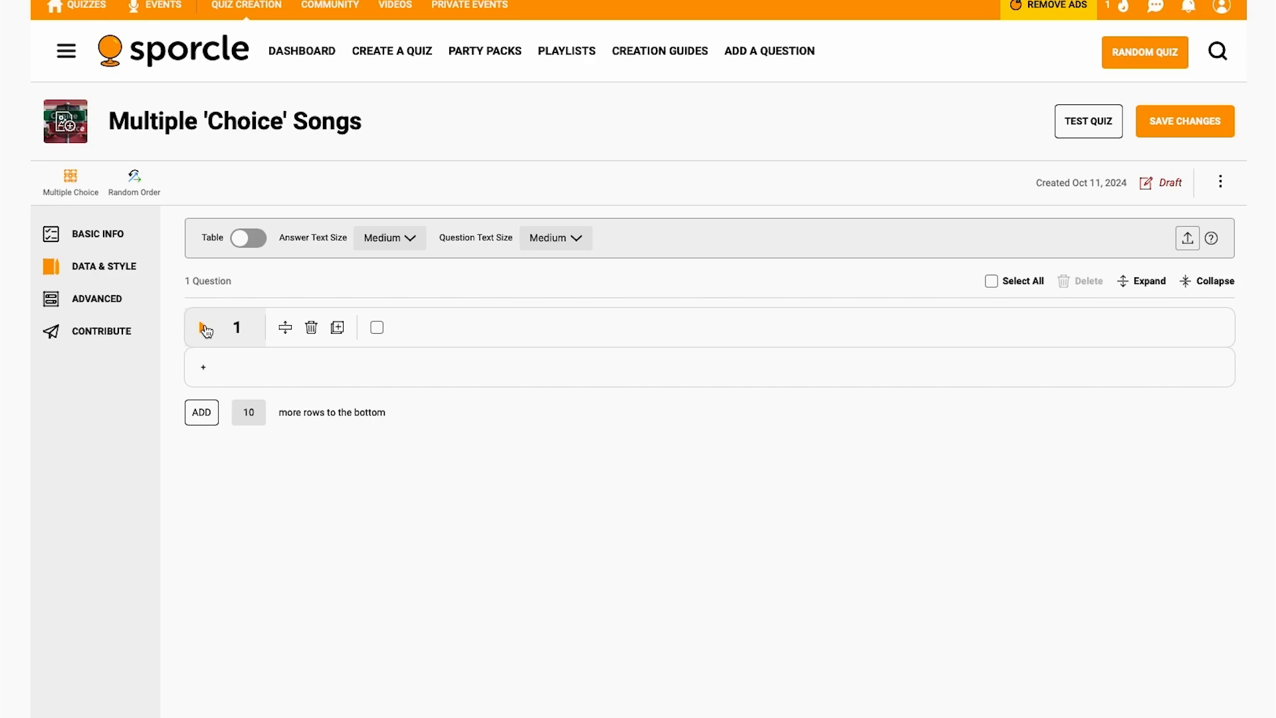
Expand question 1 and enter "Should I Stay or Should I Go' (1982) as its question text
click(204, 328)
click(253, 403)
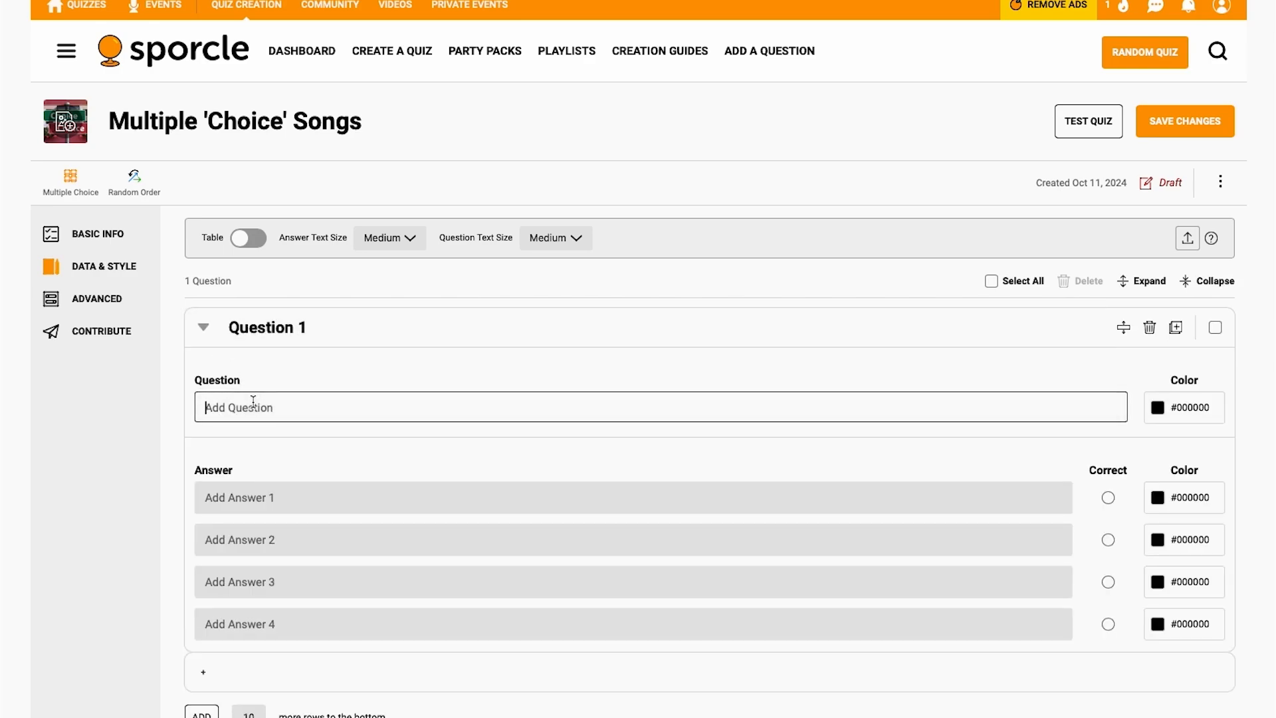
text("Should I Stay or Should I Go' (1982)
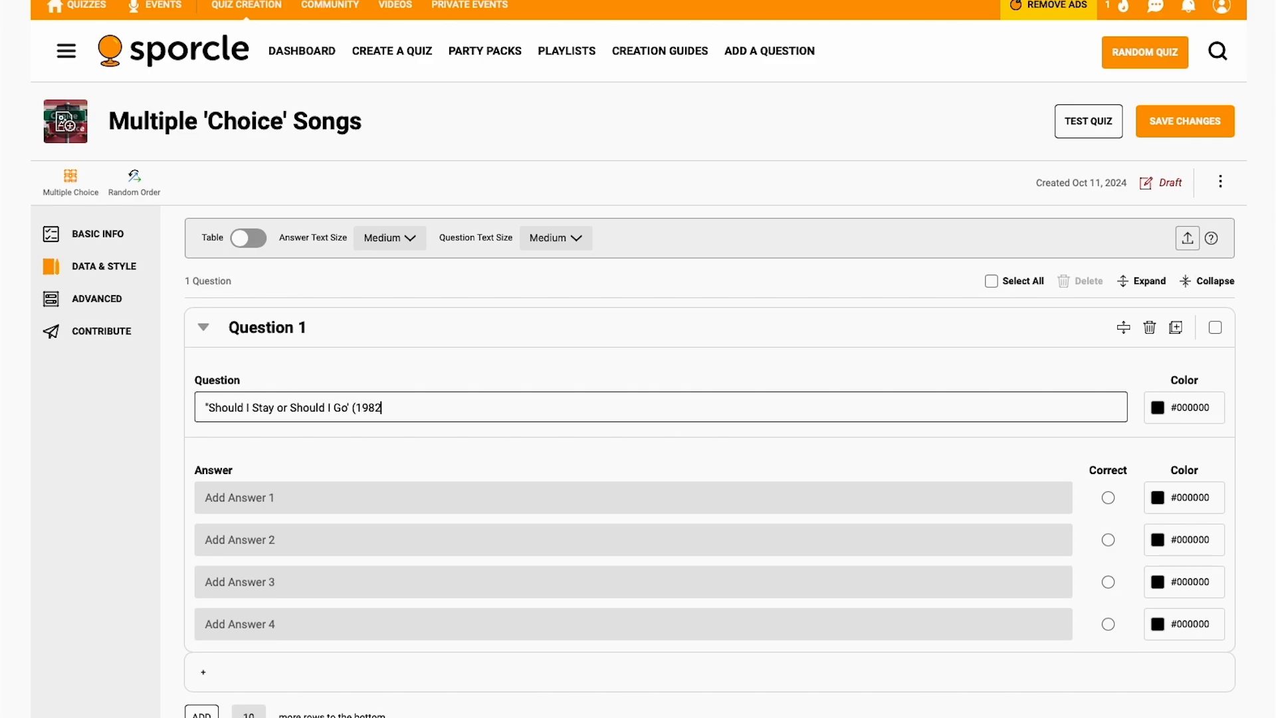
Fill question 1's answers with The Clash, Ramones, Joy Division and Sex Pistols, and mark The Clash as correct
click(253, 498)
text(The Clash)
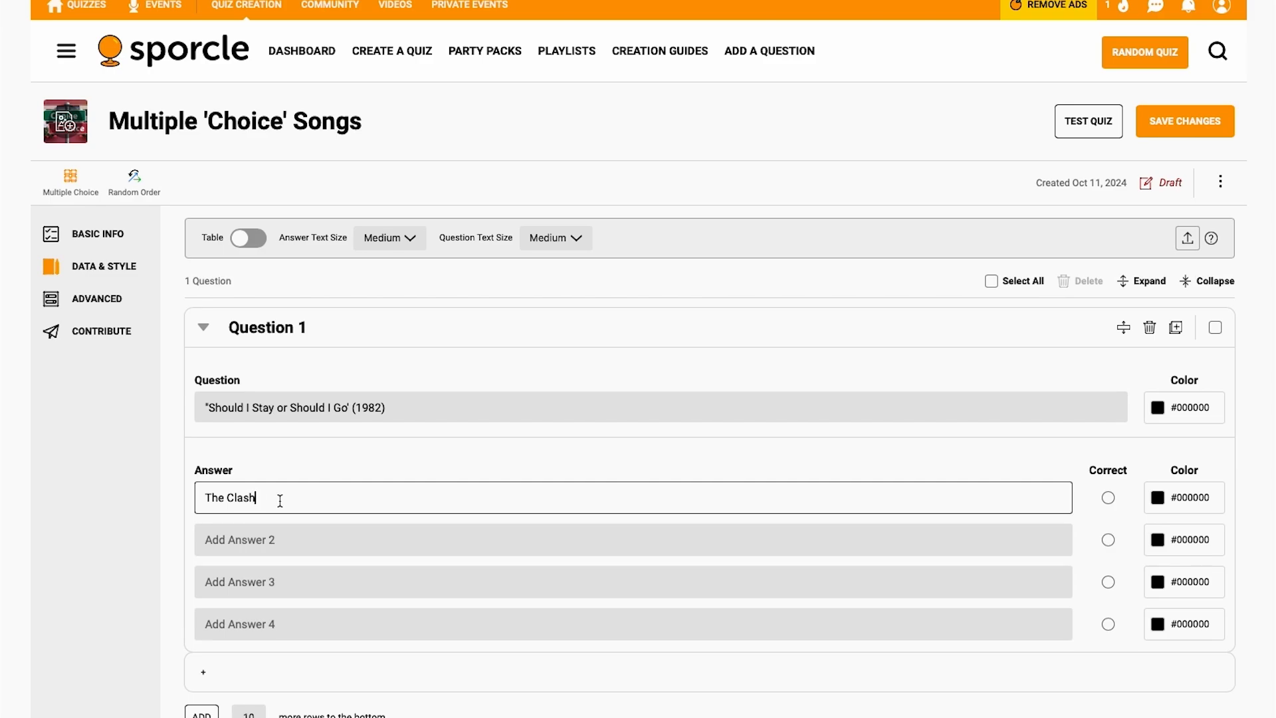
click(255, 542)
text(Ramones)
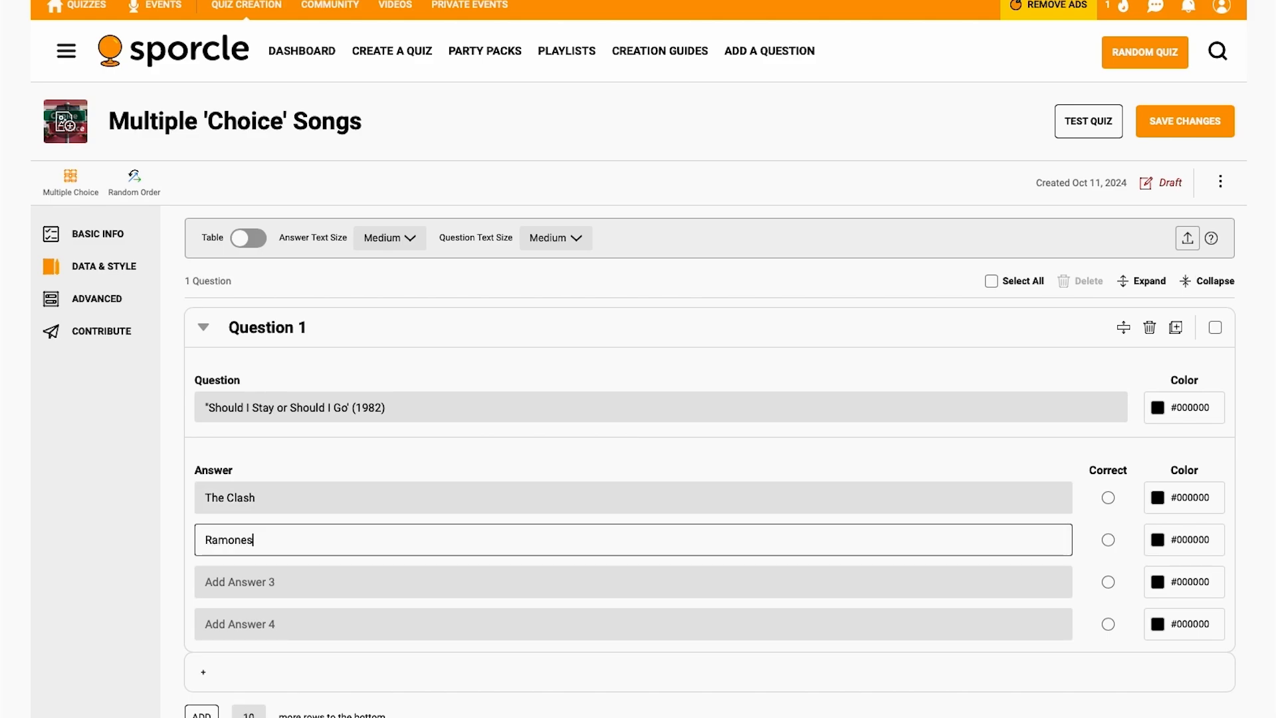
key(Tab)
text(Joy Division)
key(Tab)
text(Sex Pistols)
key(Tab)
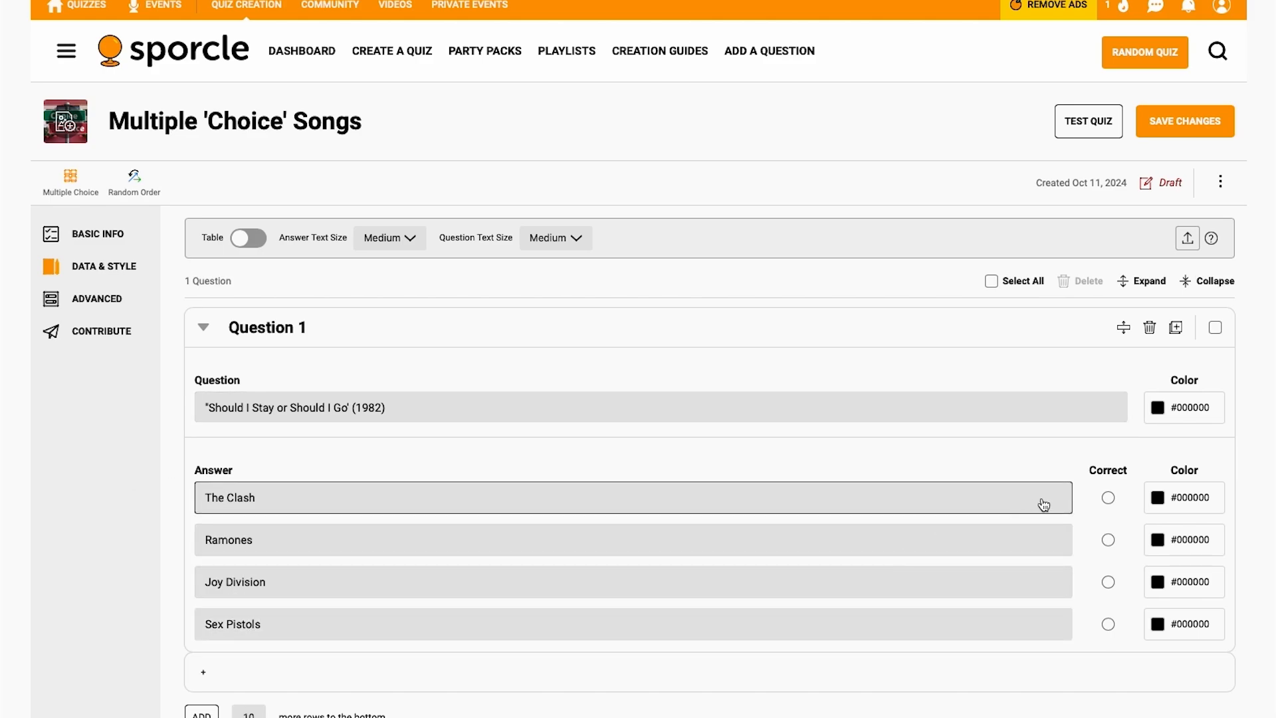
click(1108, 498)
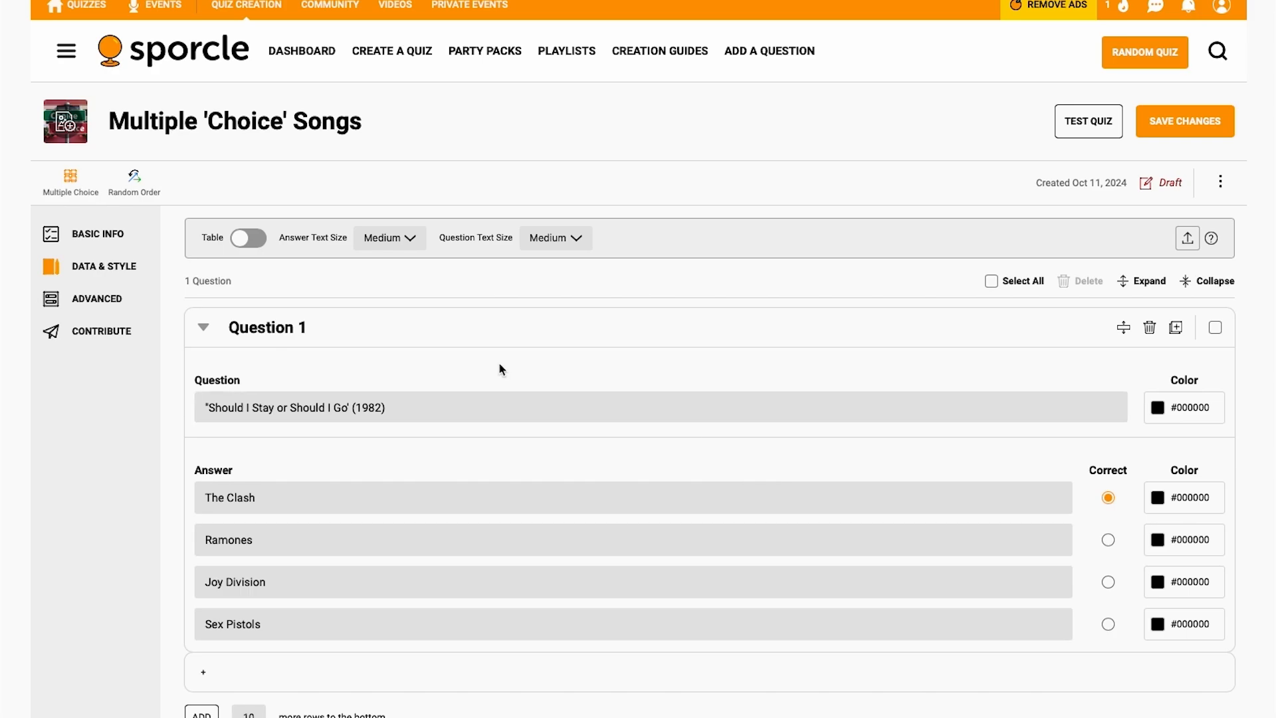
Switch the quiz data to table view and look over the question and answer columns
click(253, 239)
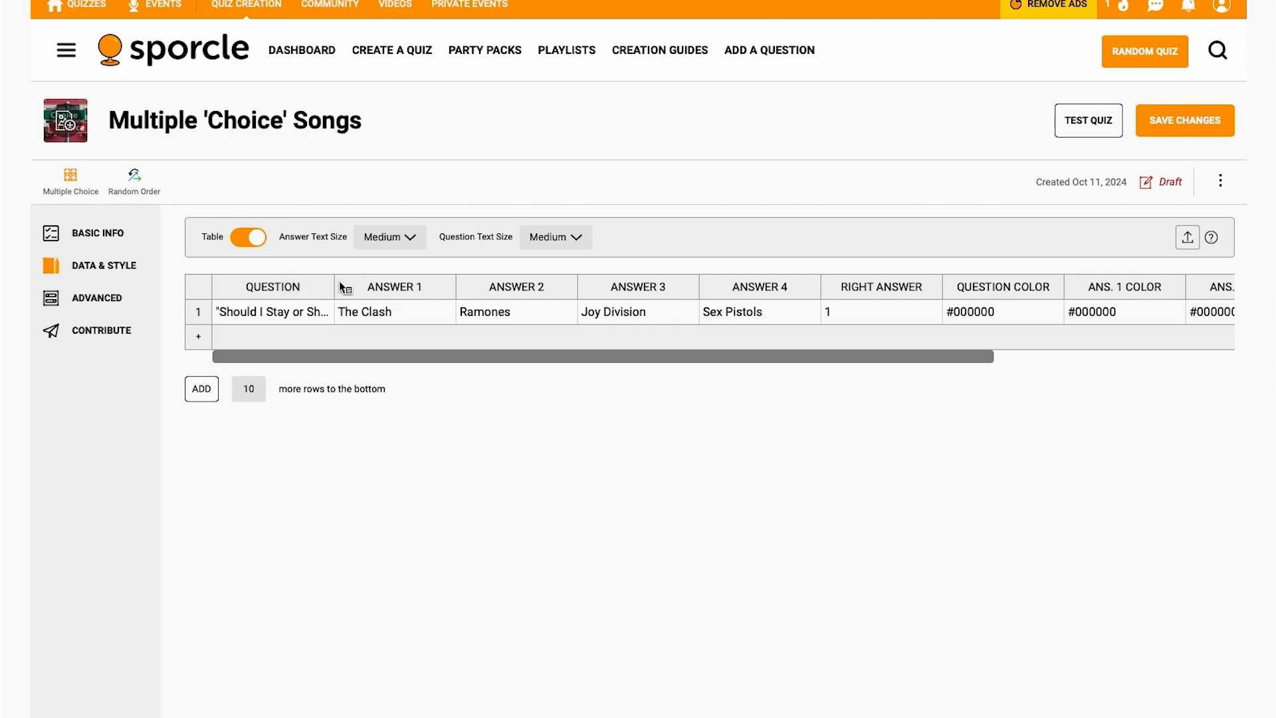
scroll(369, 282, right, 1)
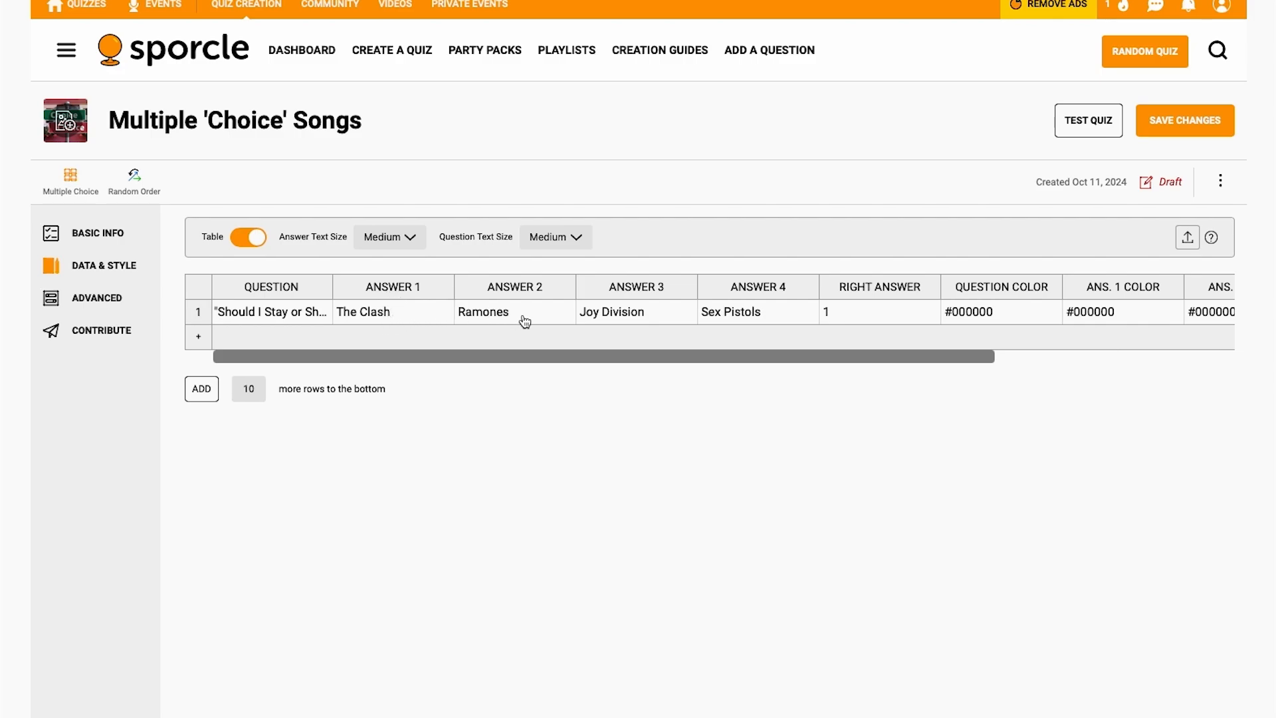
scroll(525, 322, right, 1)
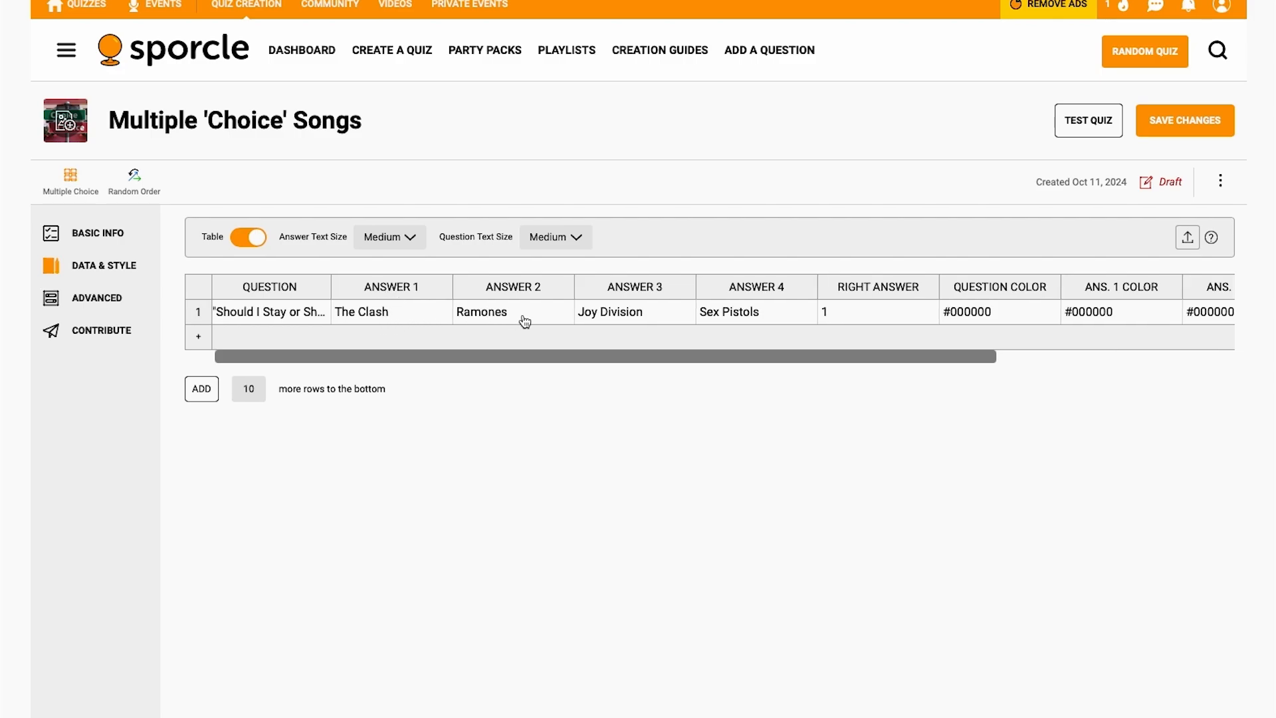
Import the quiz questions and answers from the file MC Quiz Data.xlsx in Downloads
click(1194, 242)
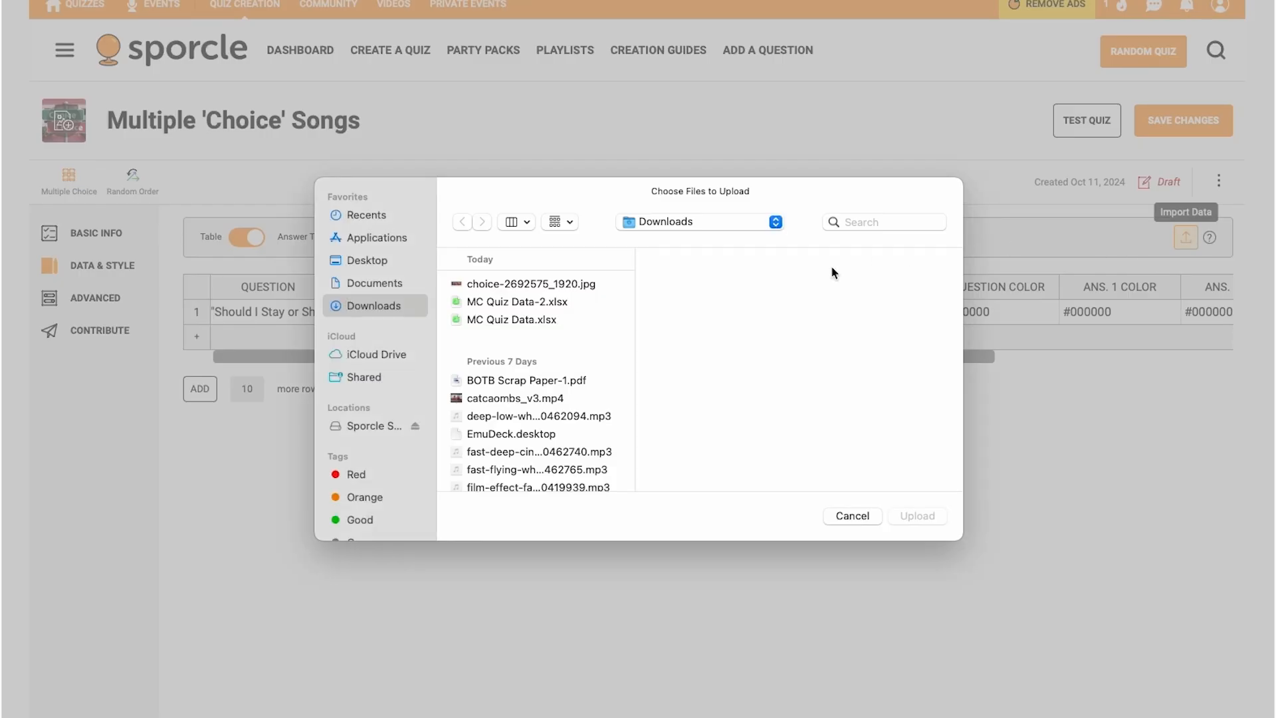
click(511, 320)
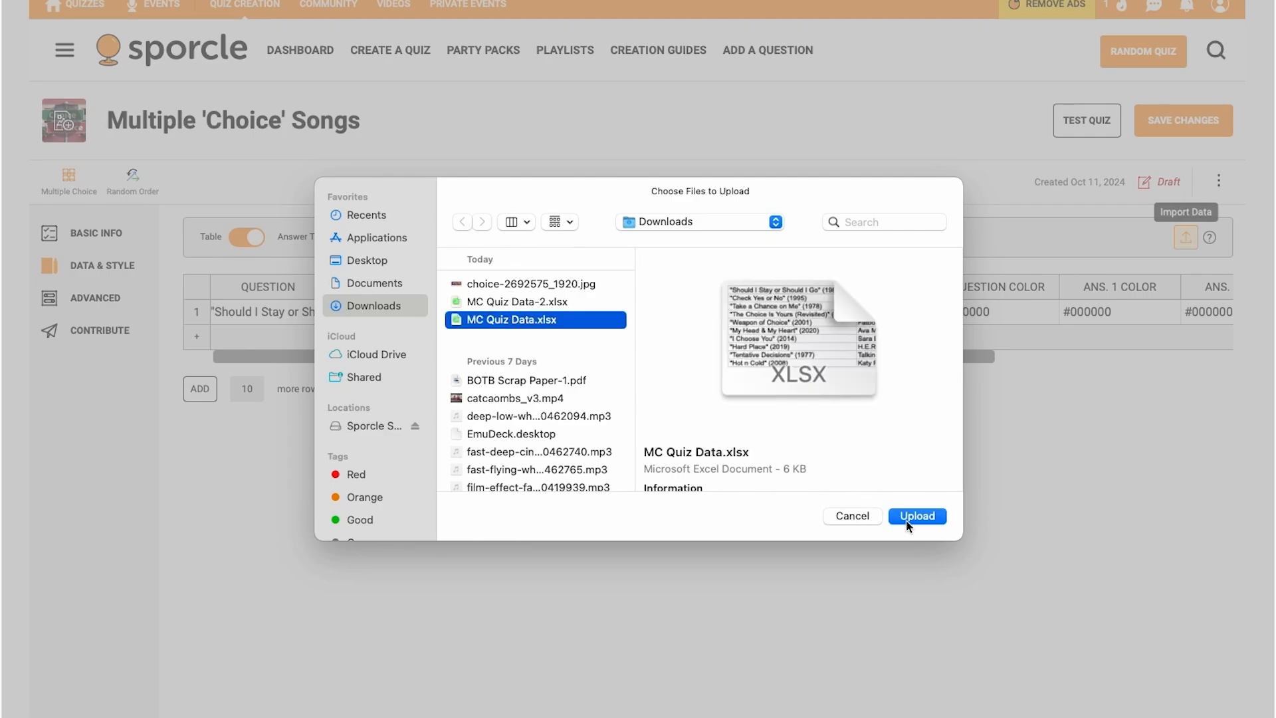
click(909, 524)
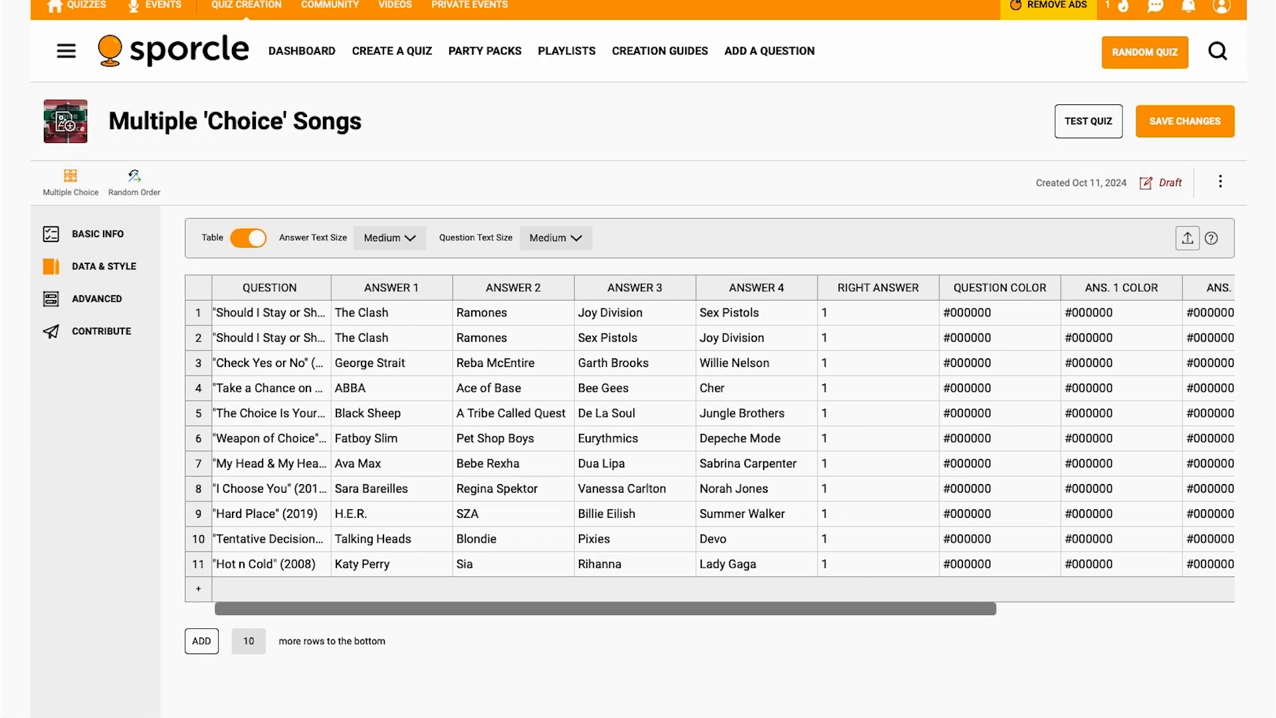
Delete the duplicate first row from the question table and turn off table view
click(199, 312)
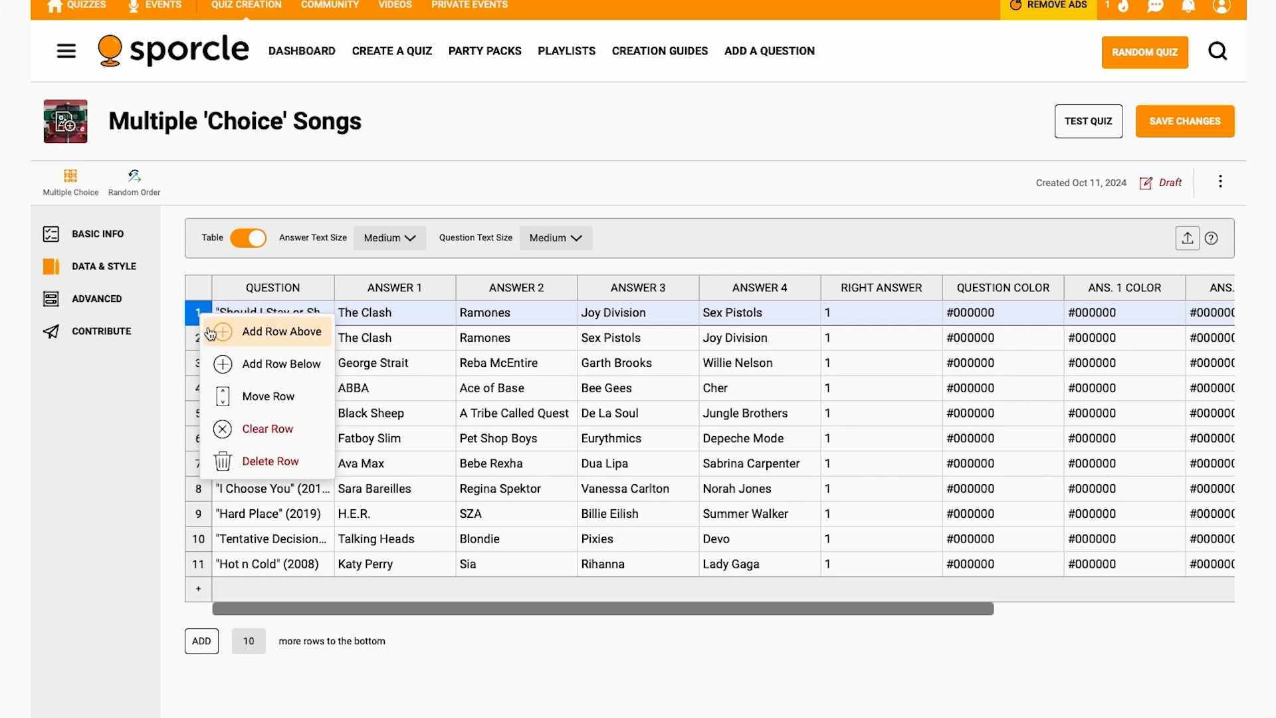
click(250, 459)
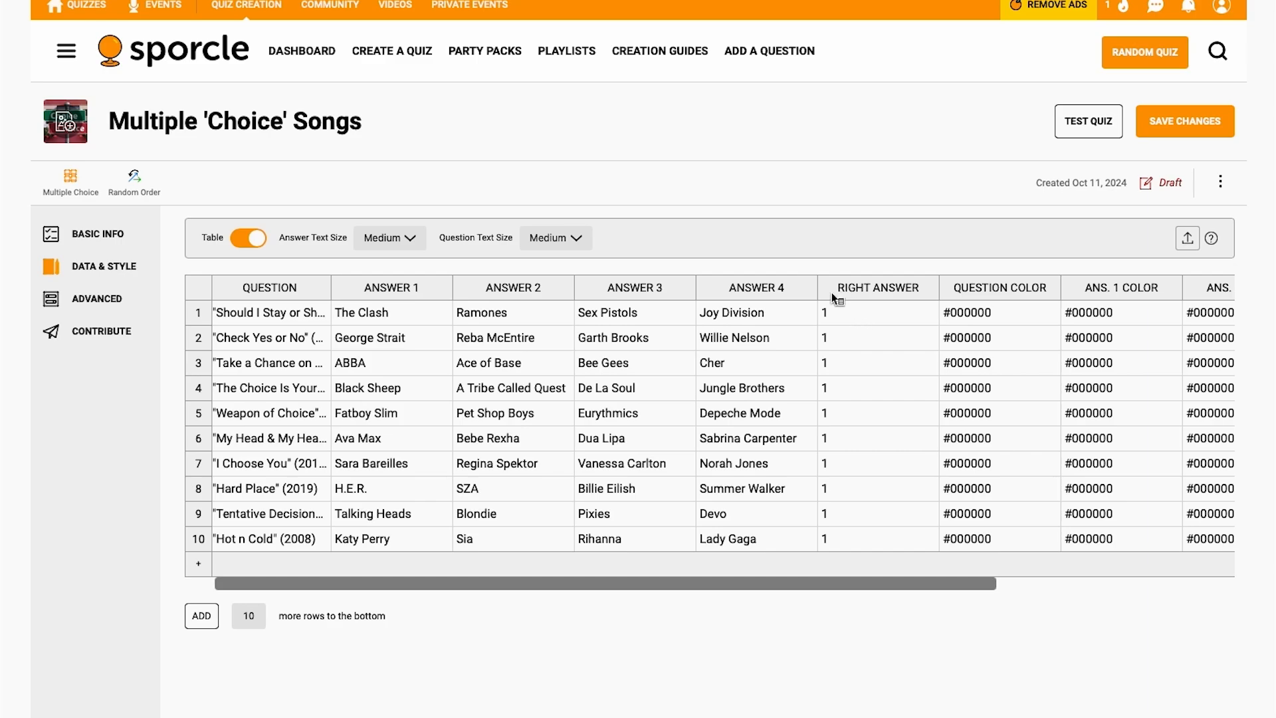
click(253, 244)
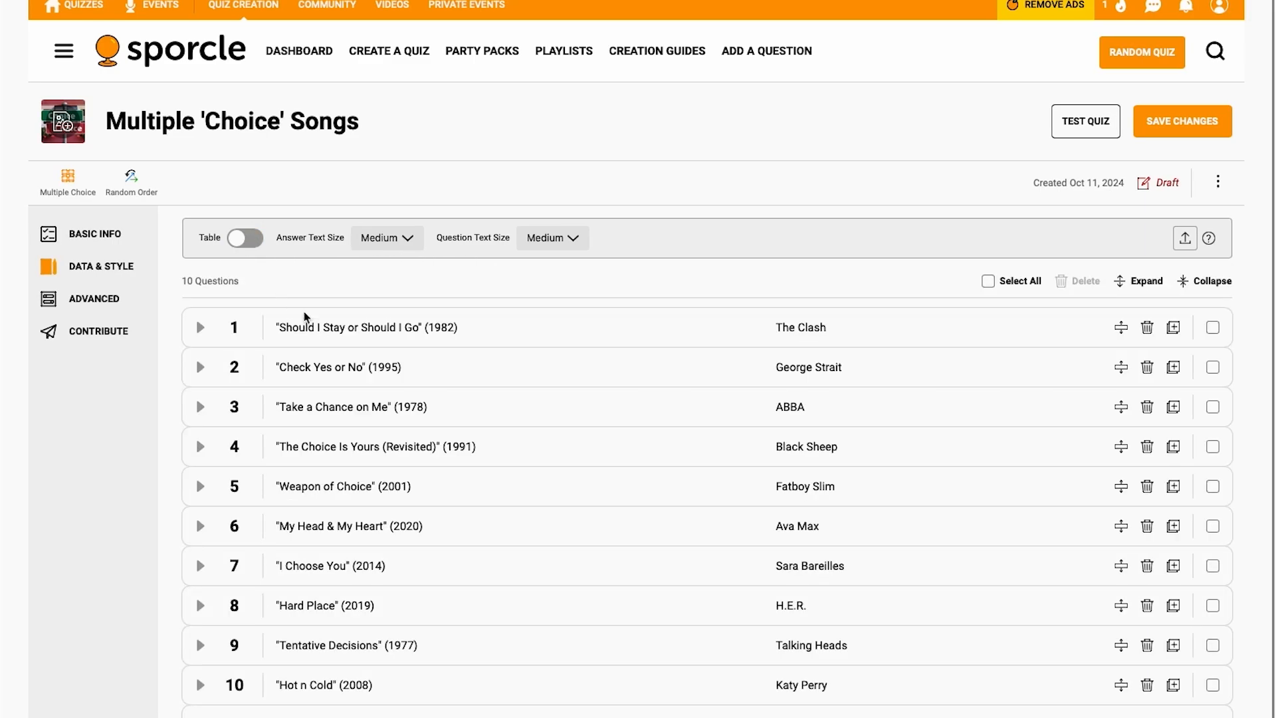
Expand question 1 and try Ramones and Sex Pistols as the correct answer before restoring The Clash
click(333, 326)
click(1105, 497)
click(1105, 540)
click(1105, 582)
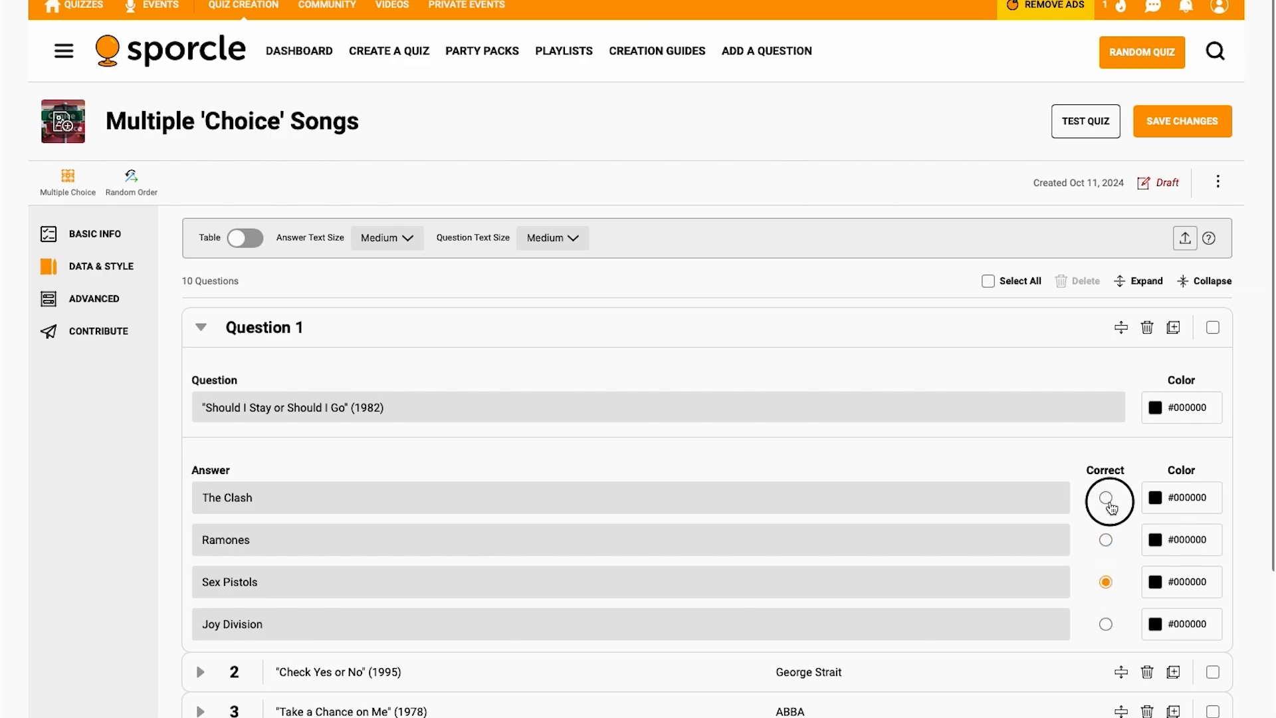
click(1106, 498)
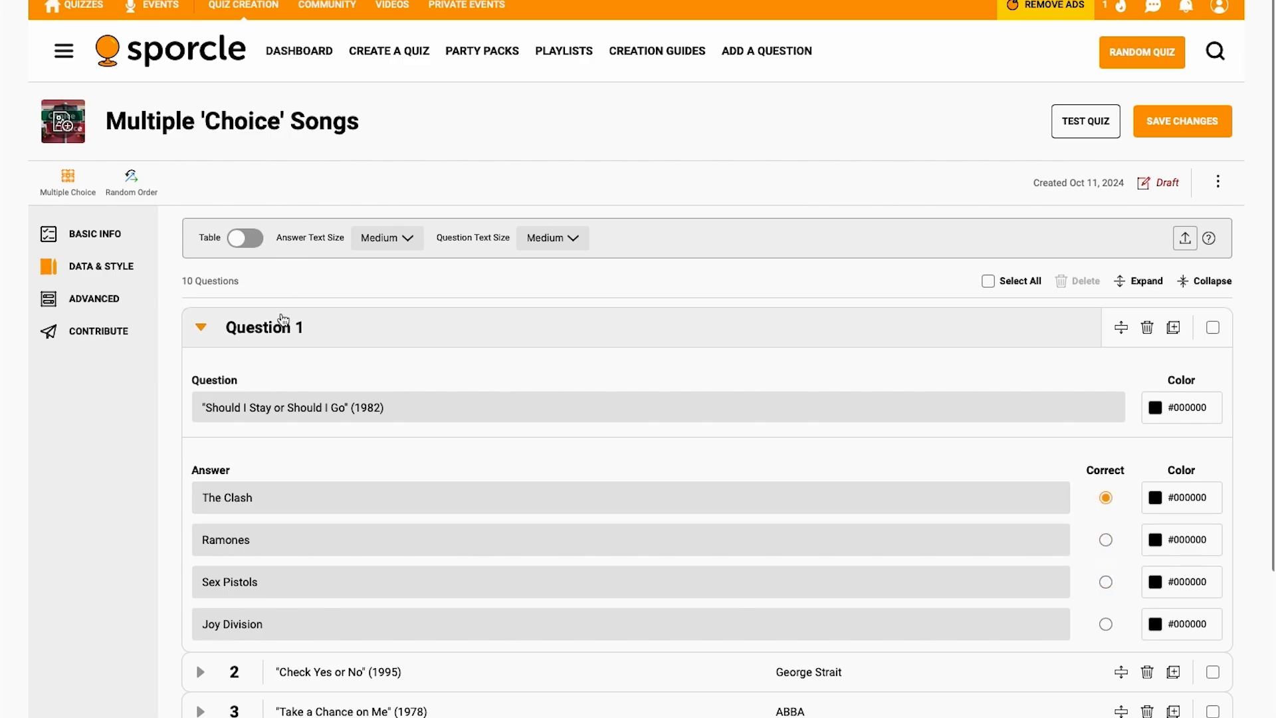
Compare question 1 collapsed, expanded and in table view, ending with the collapsed question list
click(286, 325)
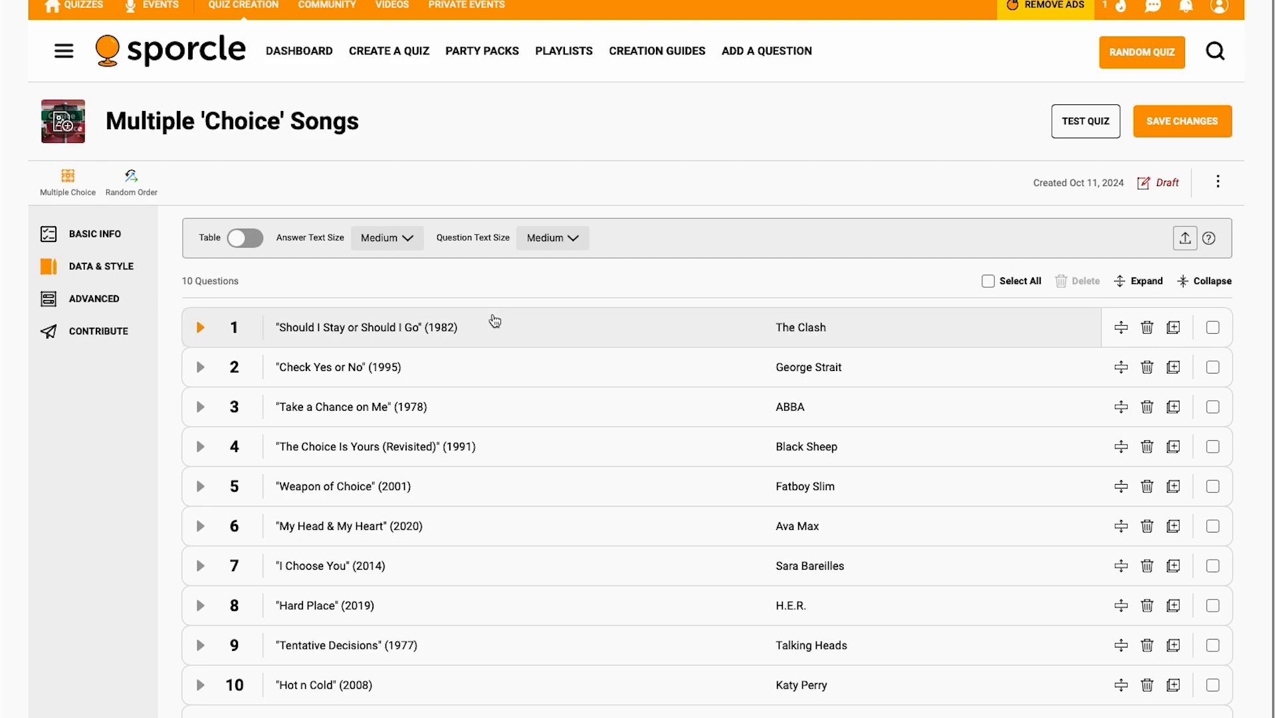
click(493, 323)
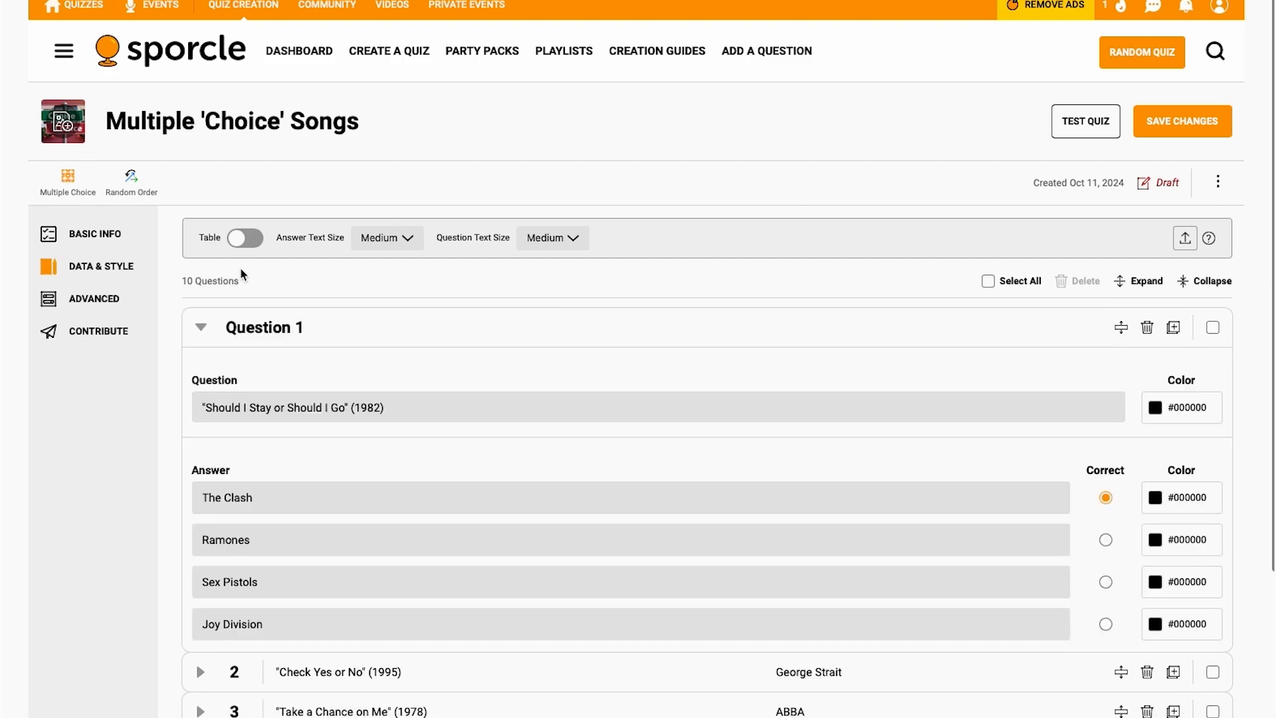
click(239, 239)
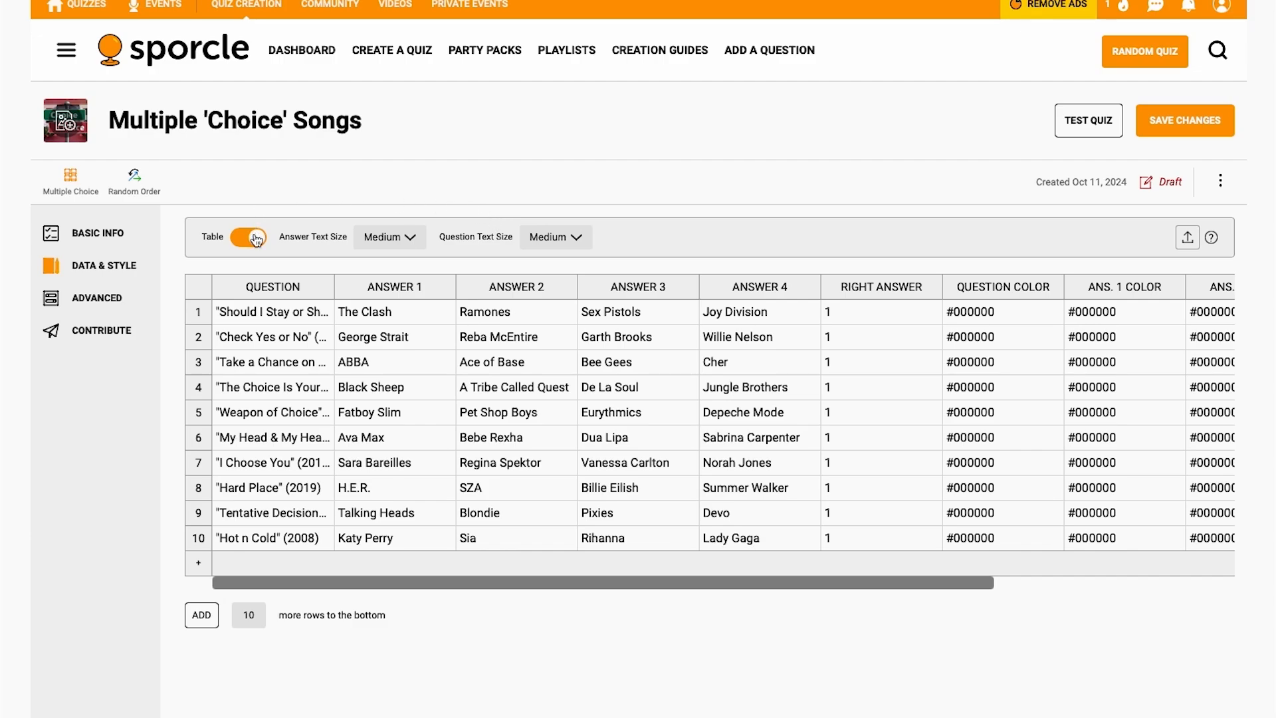
click(255, 237)
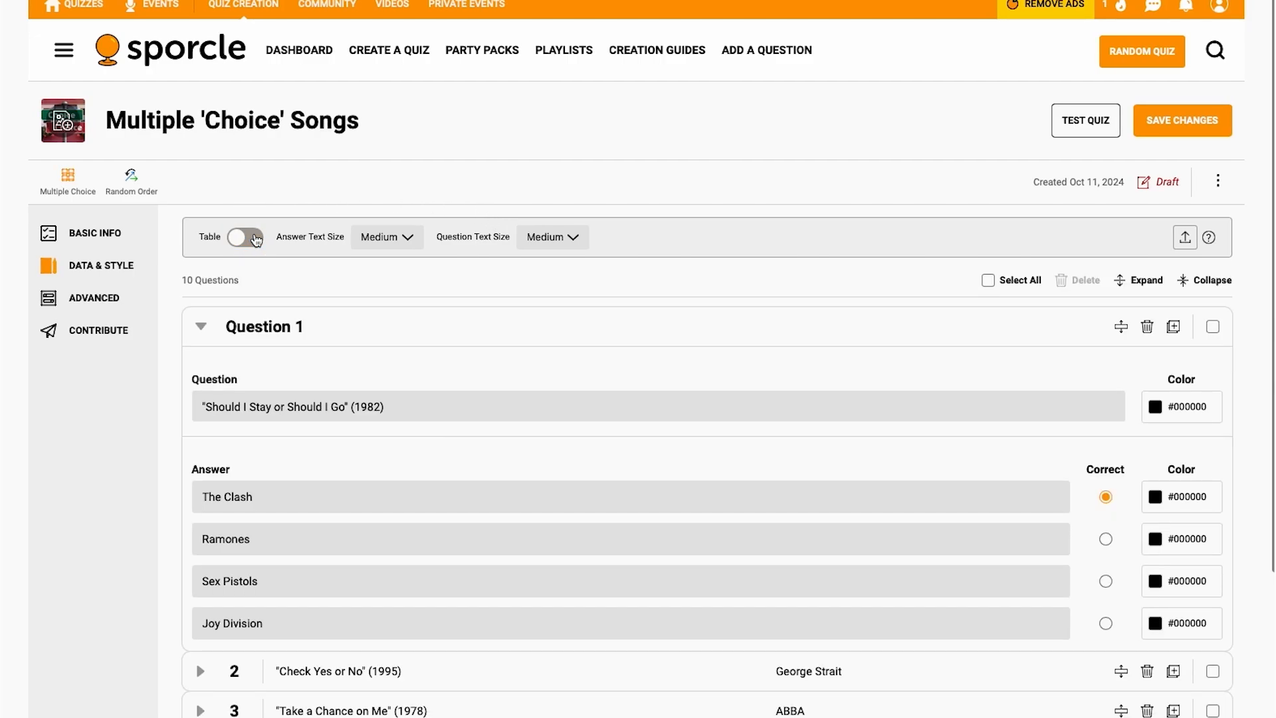
click(269, 325)
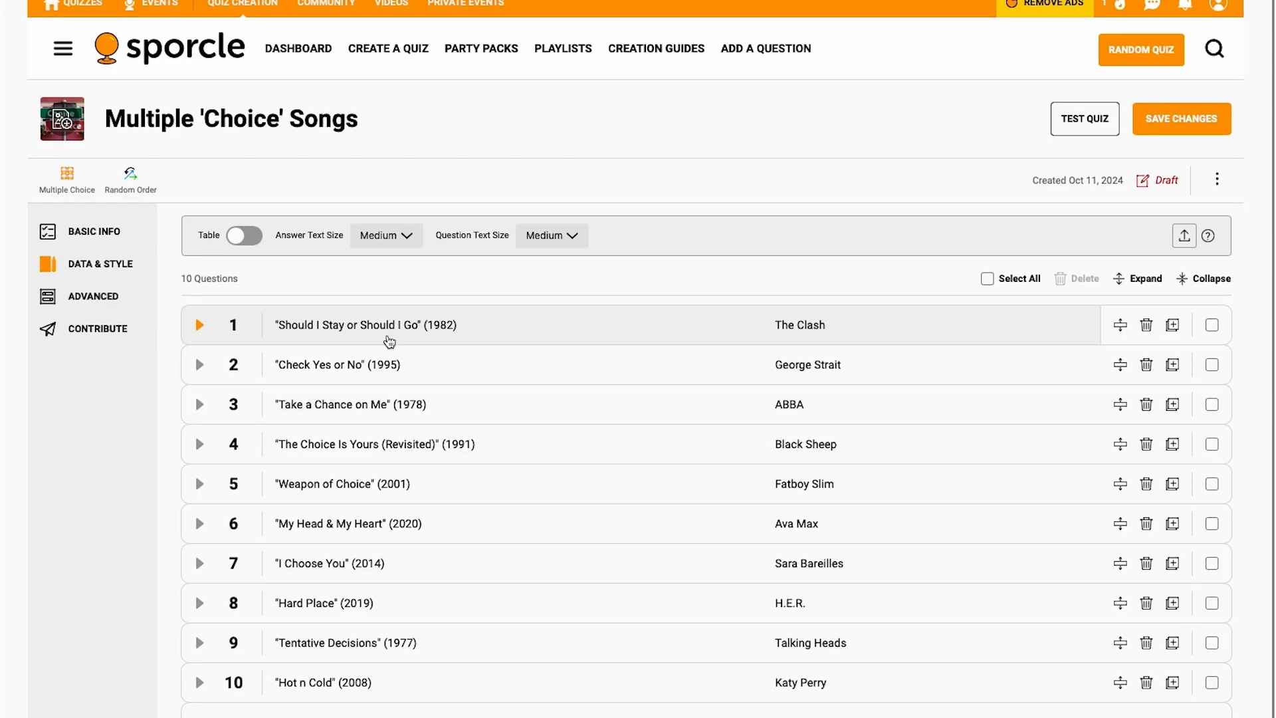
Move 'Should I Stay or Should I Go' from first to fourth place in the question list and save the changes
scroll(997, 333, down, 1)
drag(1119, 306, 1120, 425)
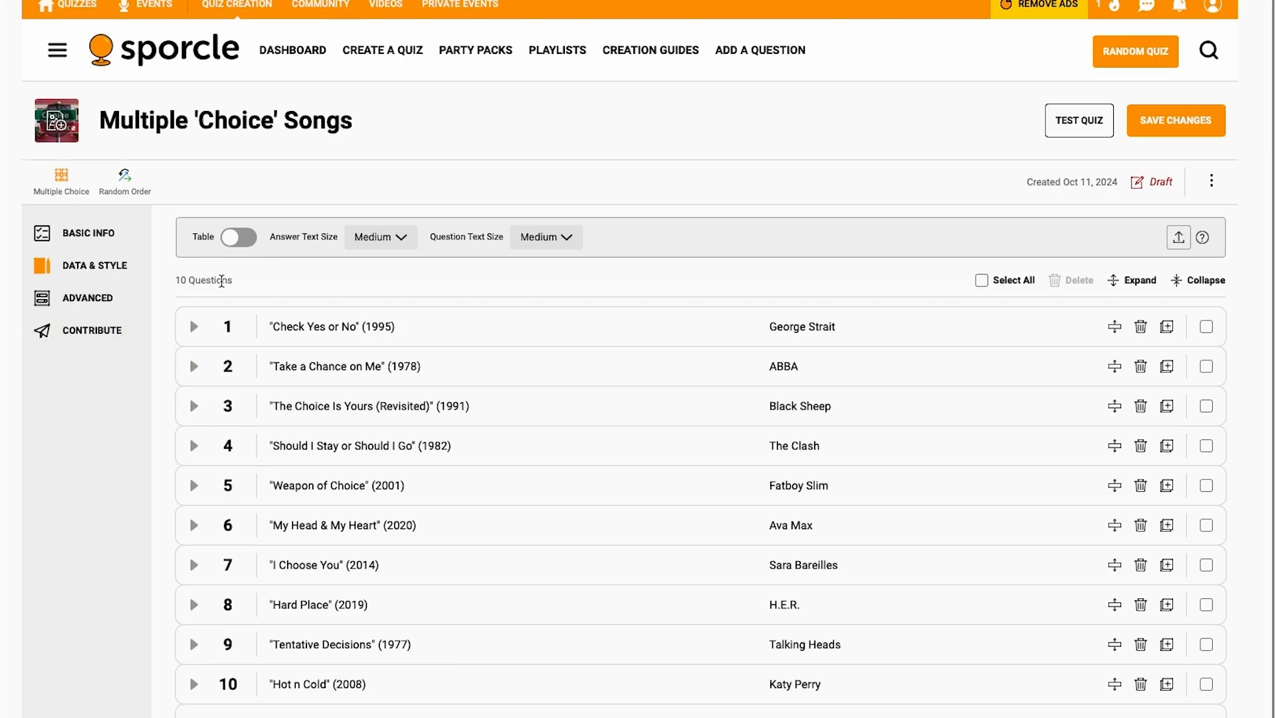
click(1143, 121)
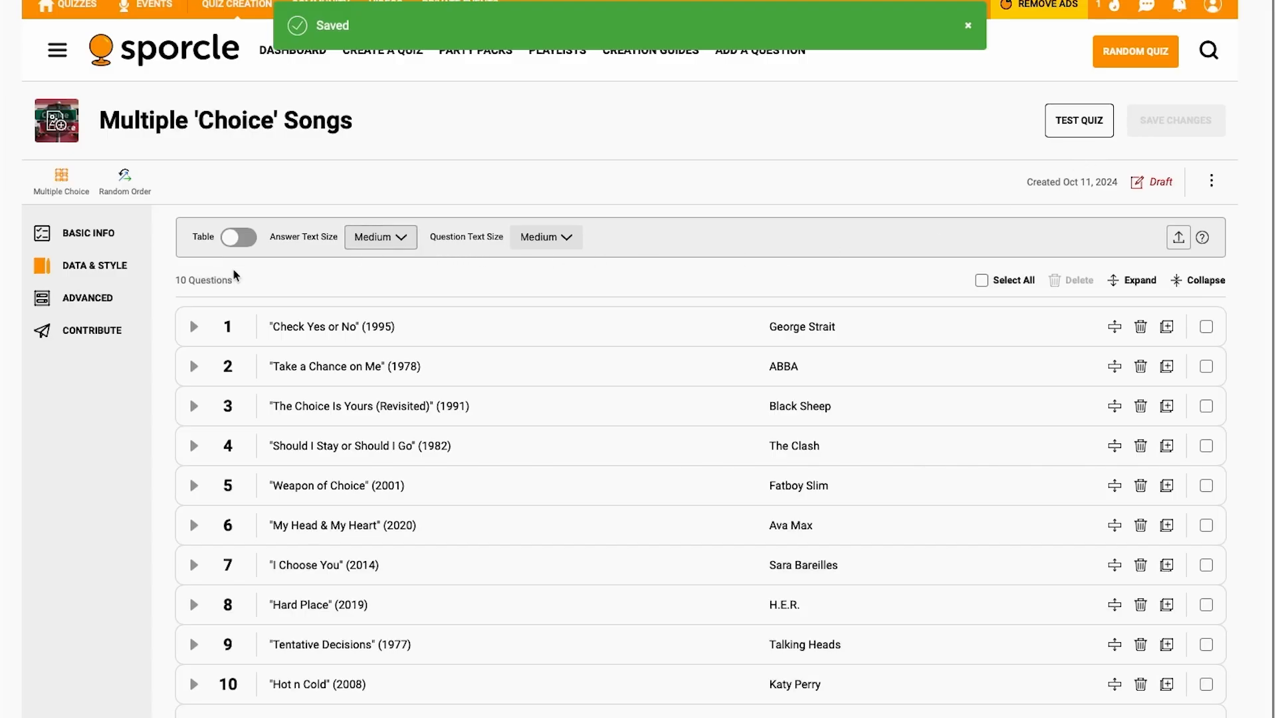
Turn on Randomize Hints in the advanced options, review the remaining settings and save the changes
click(54, 300)
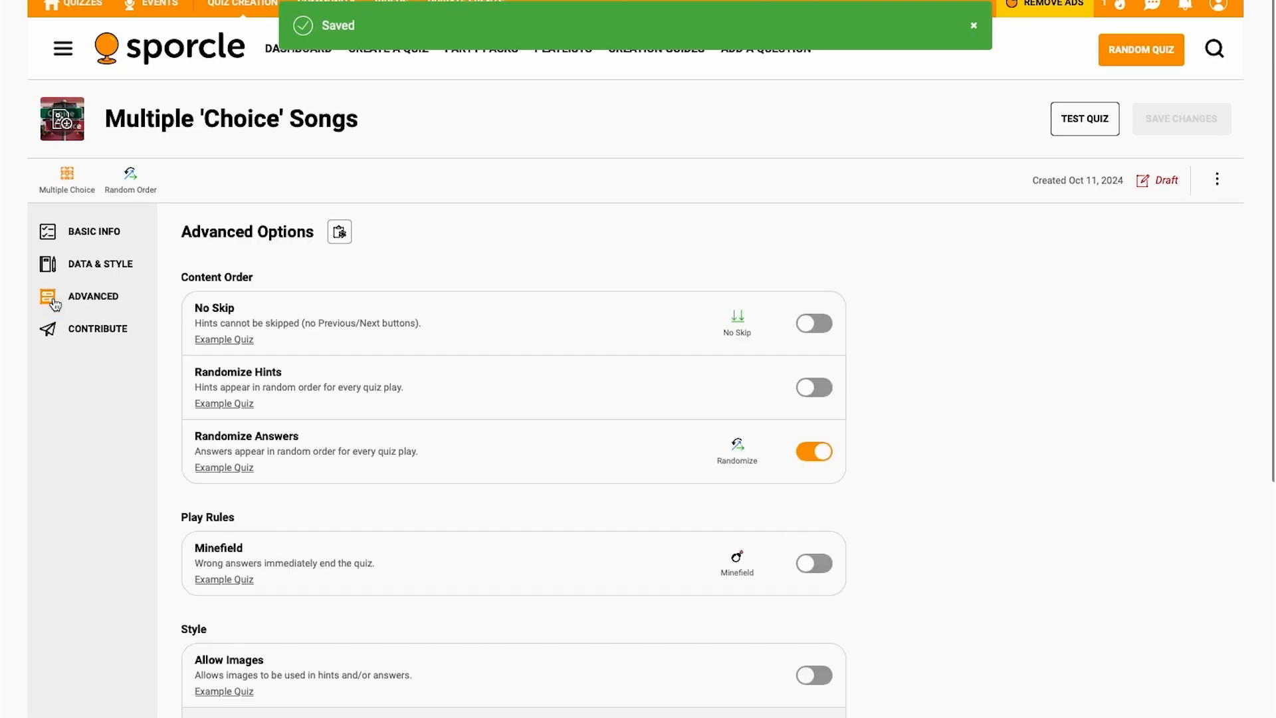
scroll(83, 380, down, 1)
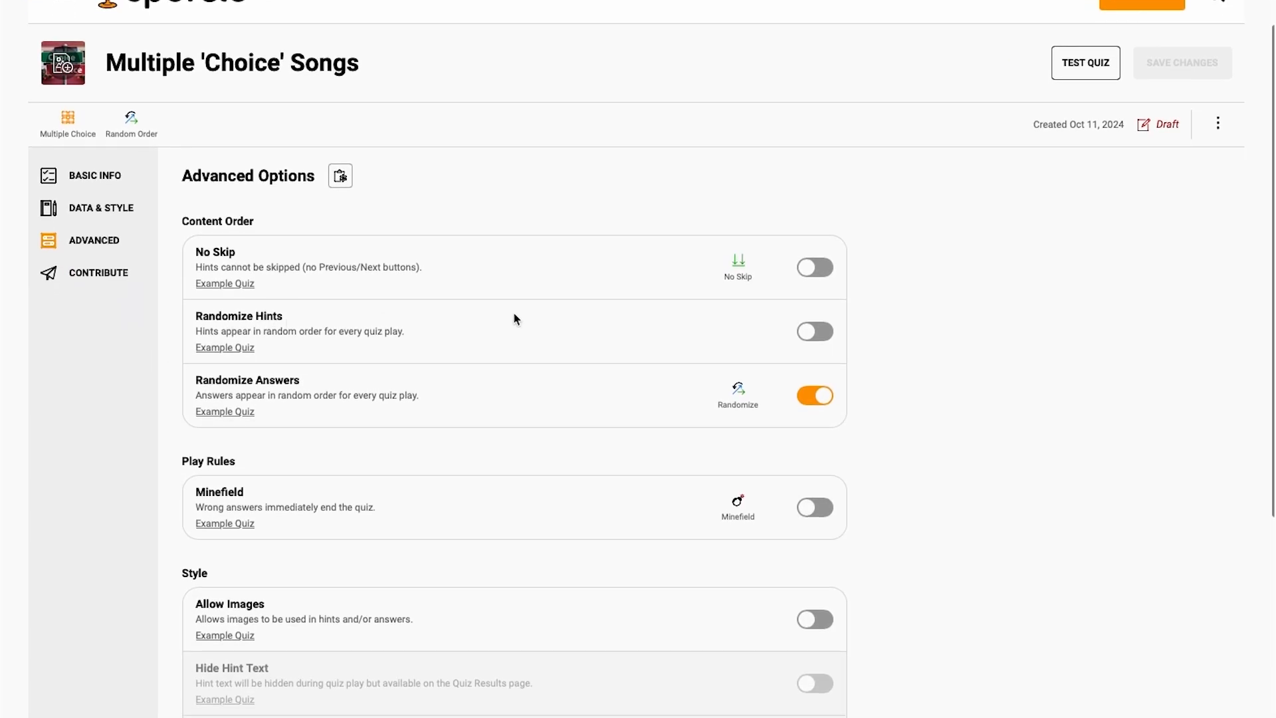
click(812, 343)
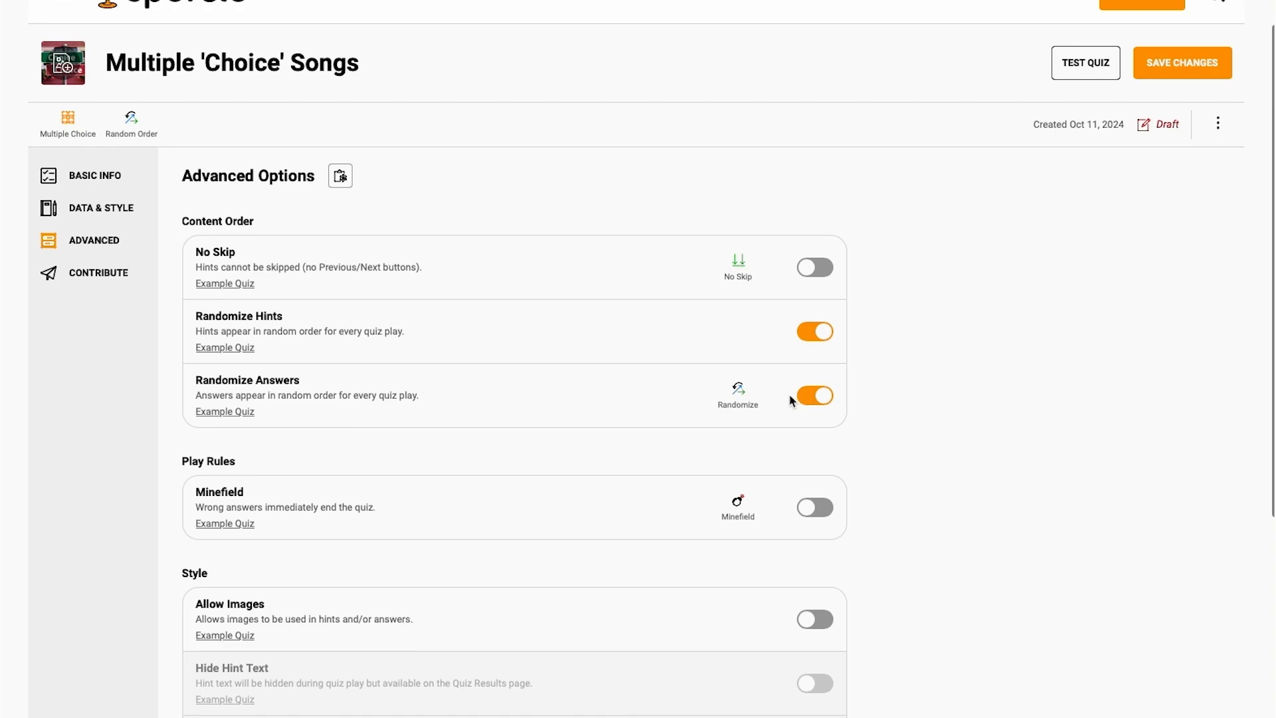
scroll(592, 357, down, 5)
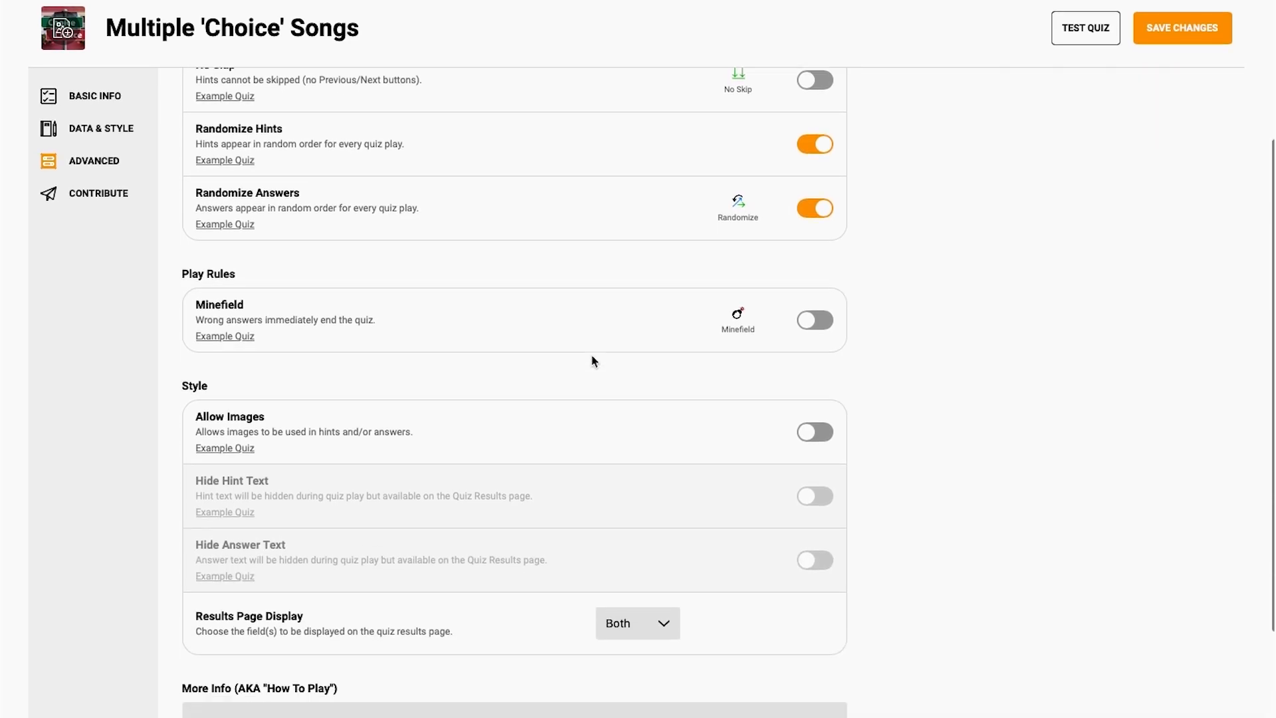
scroll(592, 359, down, 1)
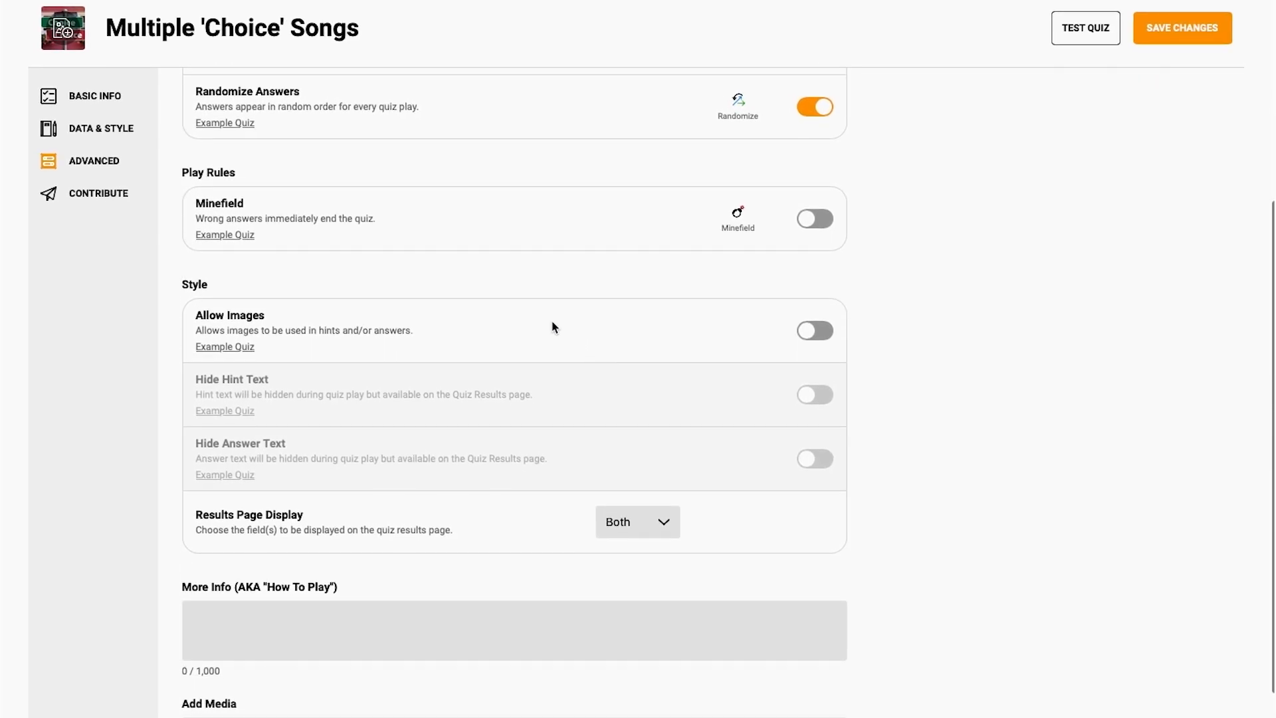
scroll(535, 319, down, 1)
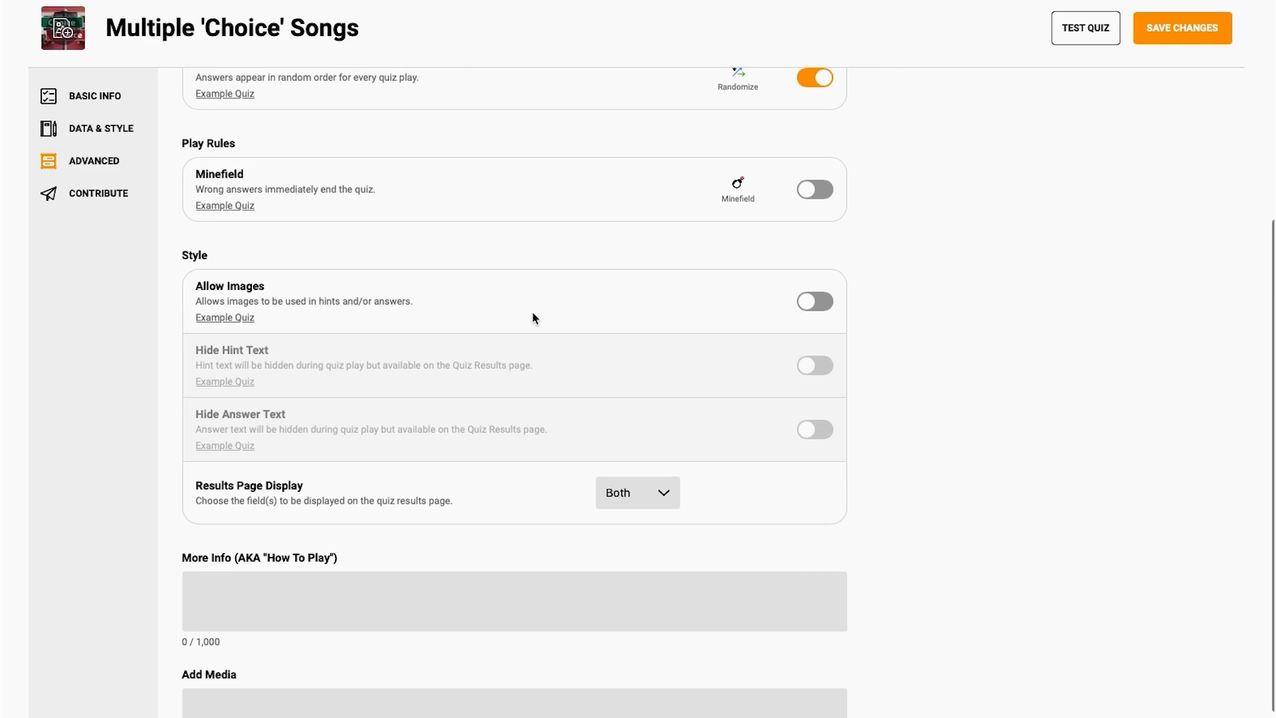
click(1161, 30)
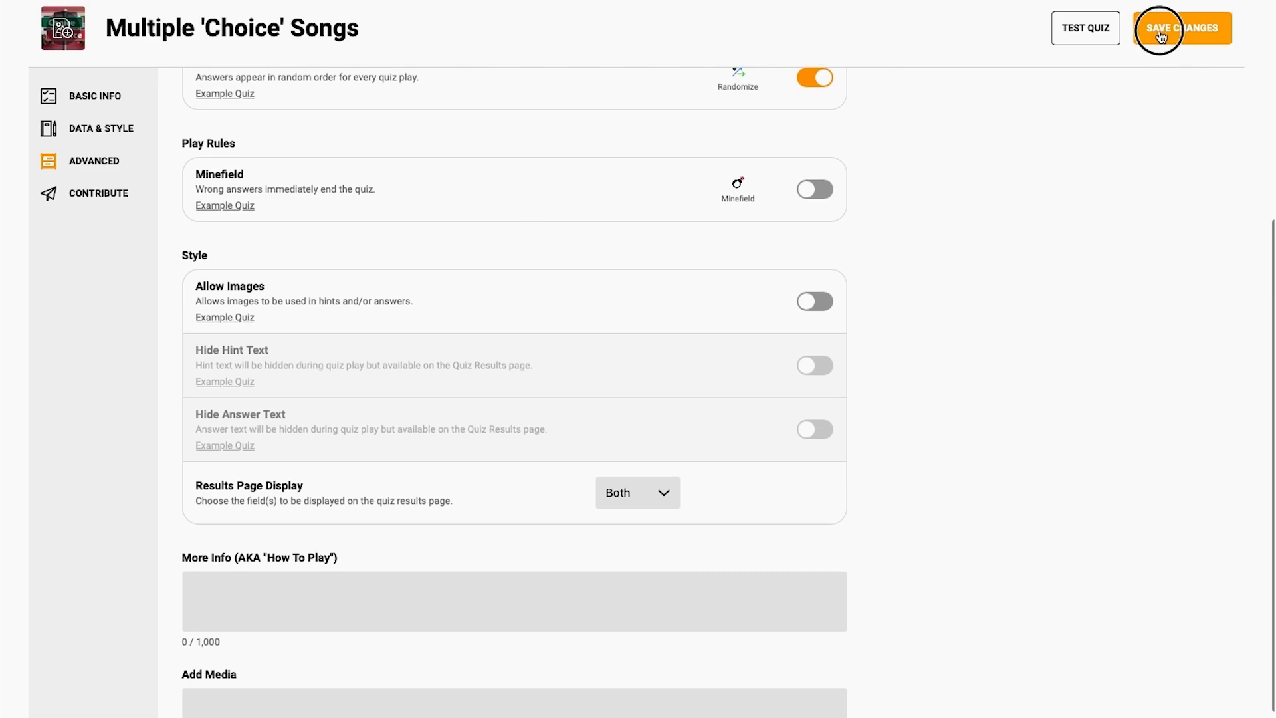
Test-play the quiz, answering Sara Bareilles for 'I Choose You', Katy Perry for 'Hot n Cold' and Cher for 'Take a Chance on Me'
click(1086, 28)
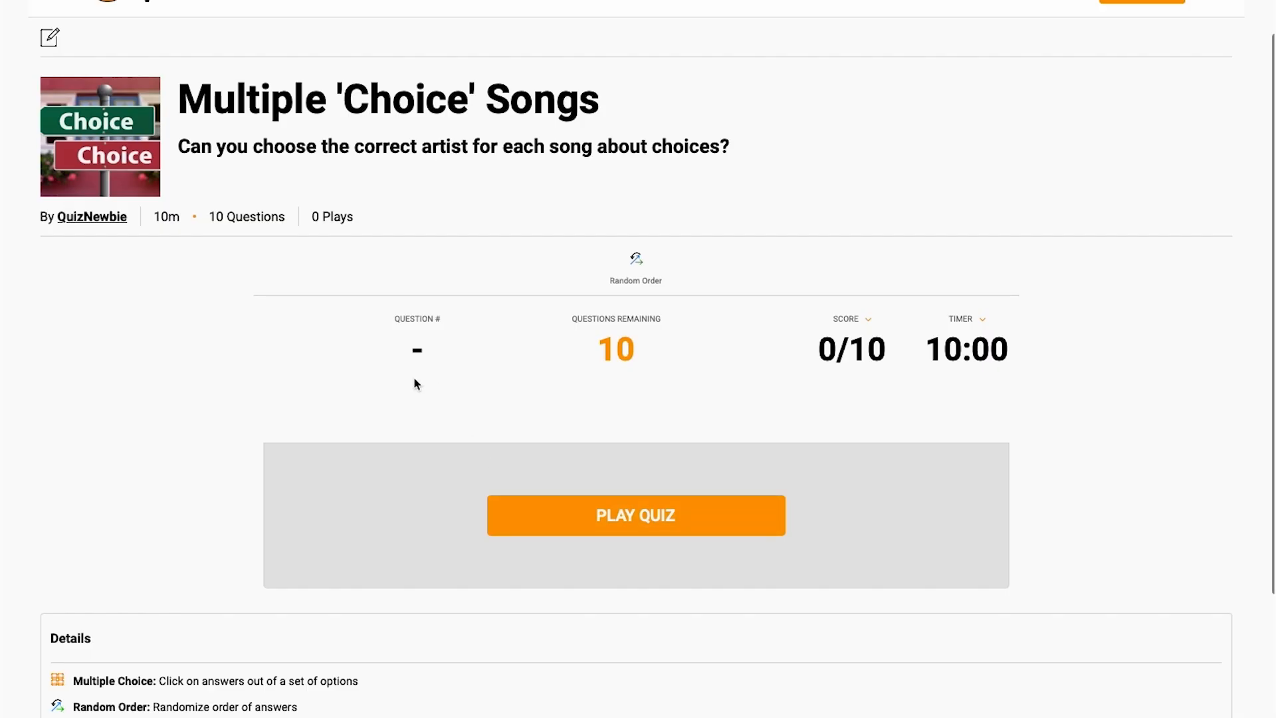
click(535, 517)
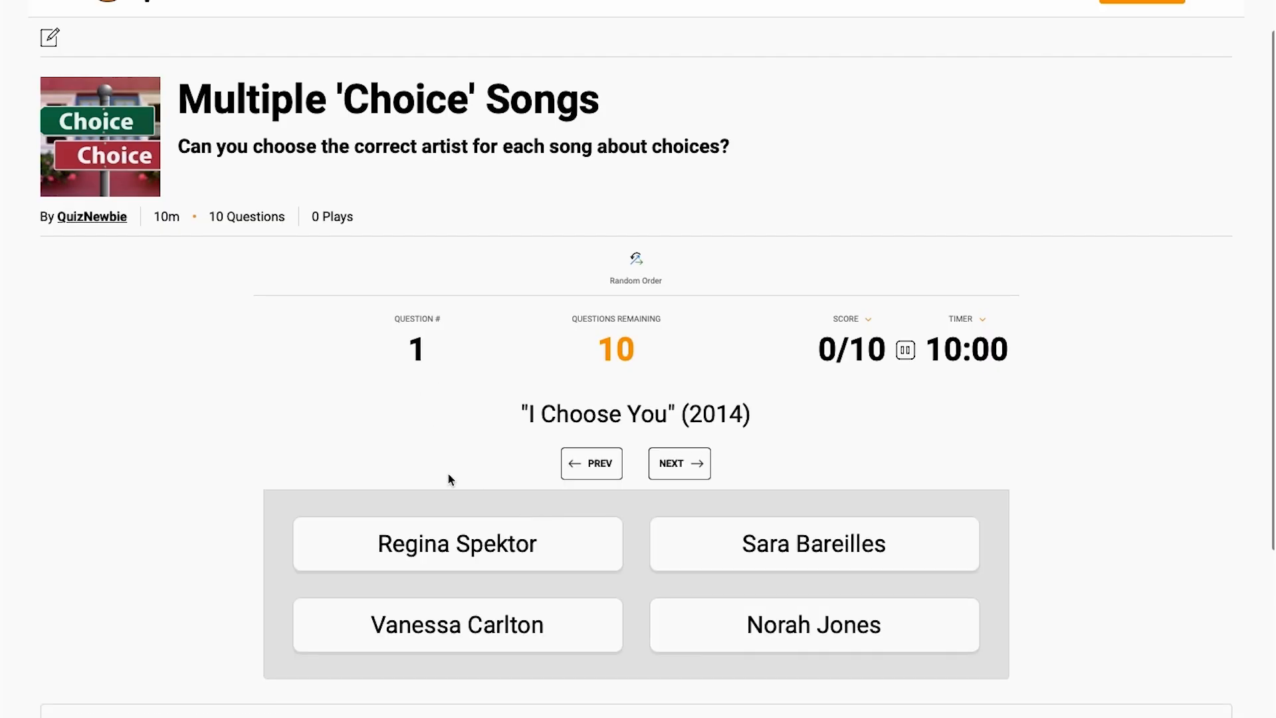
scroll(408, 462, down, 1)
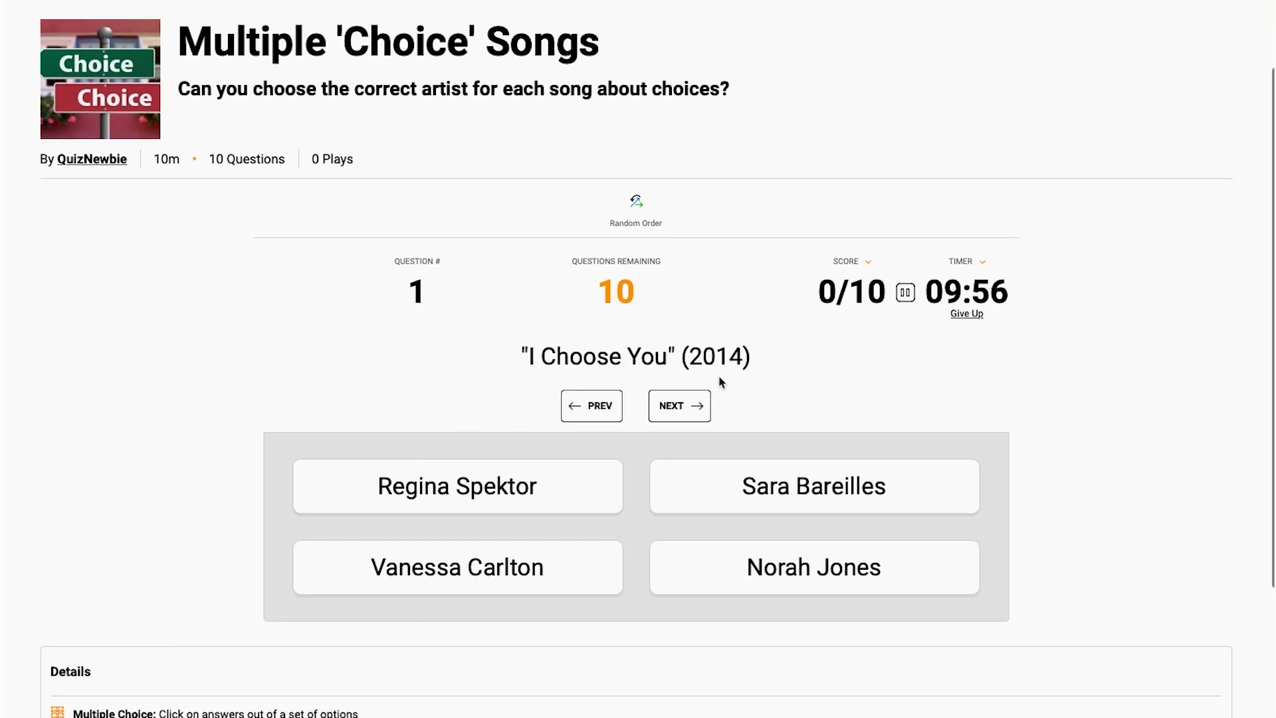
click(707, 484)
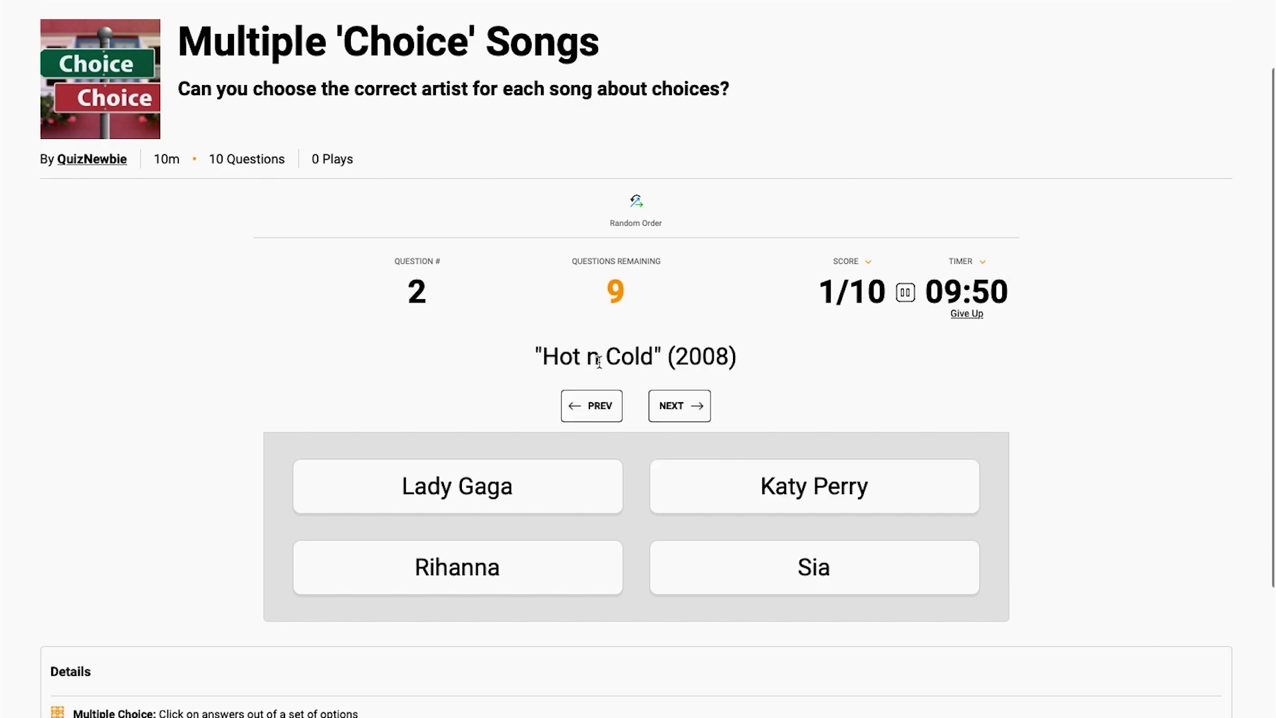
click(781, 478)
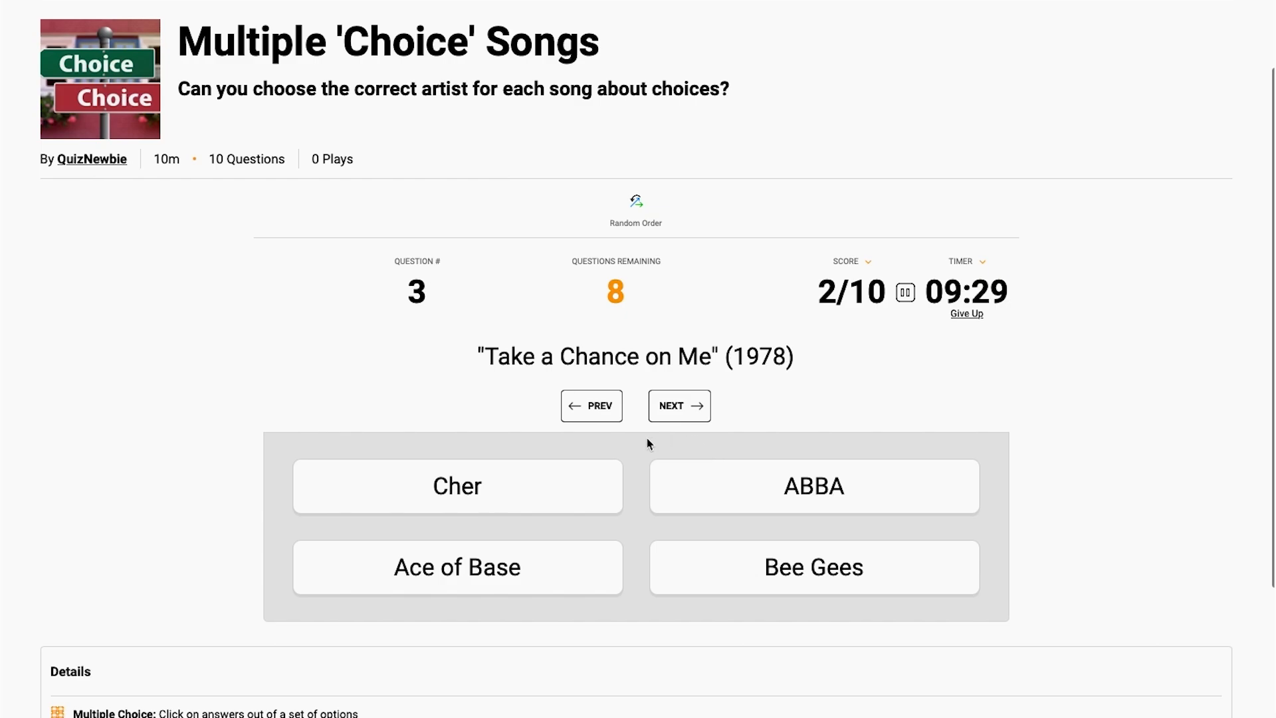
click(551, 485)
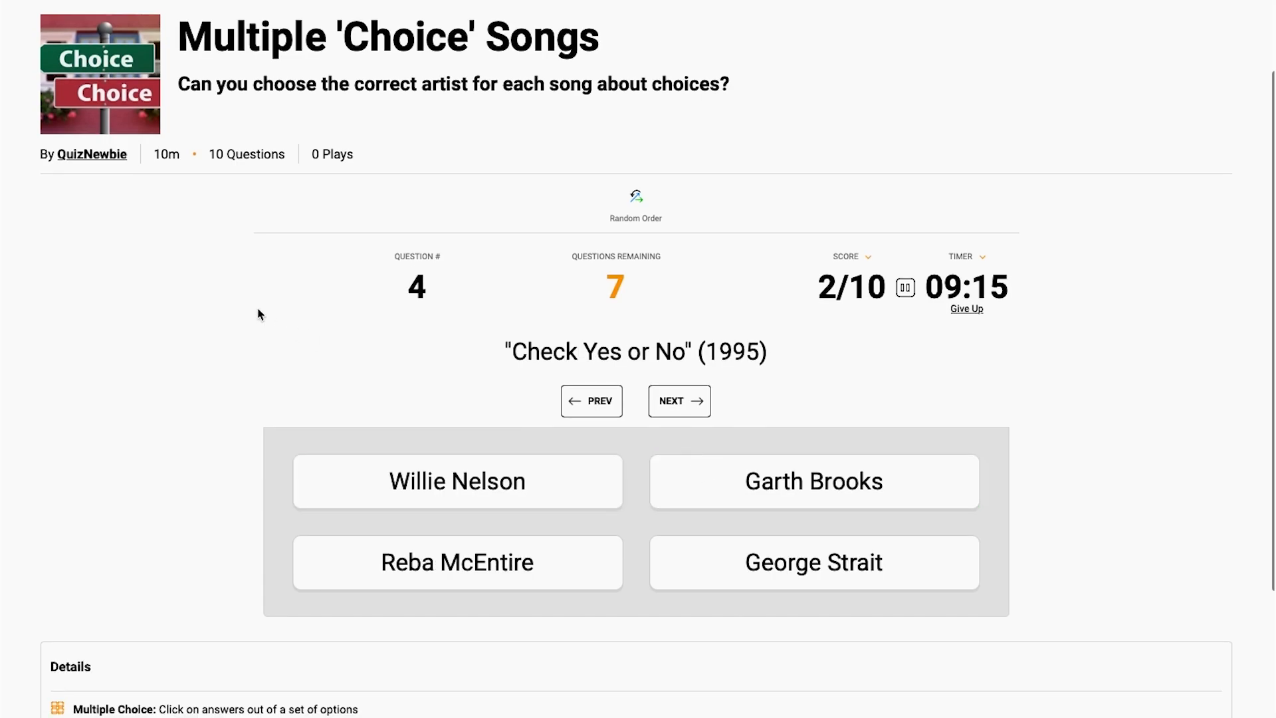
scroll(247, 306, down, 1)
scroll(247, 306, up, 3)
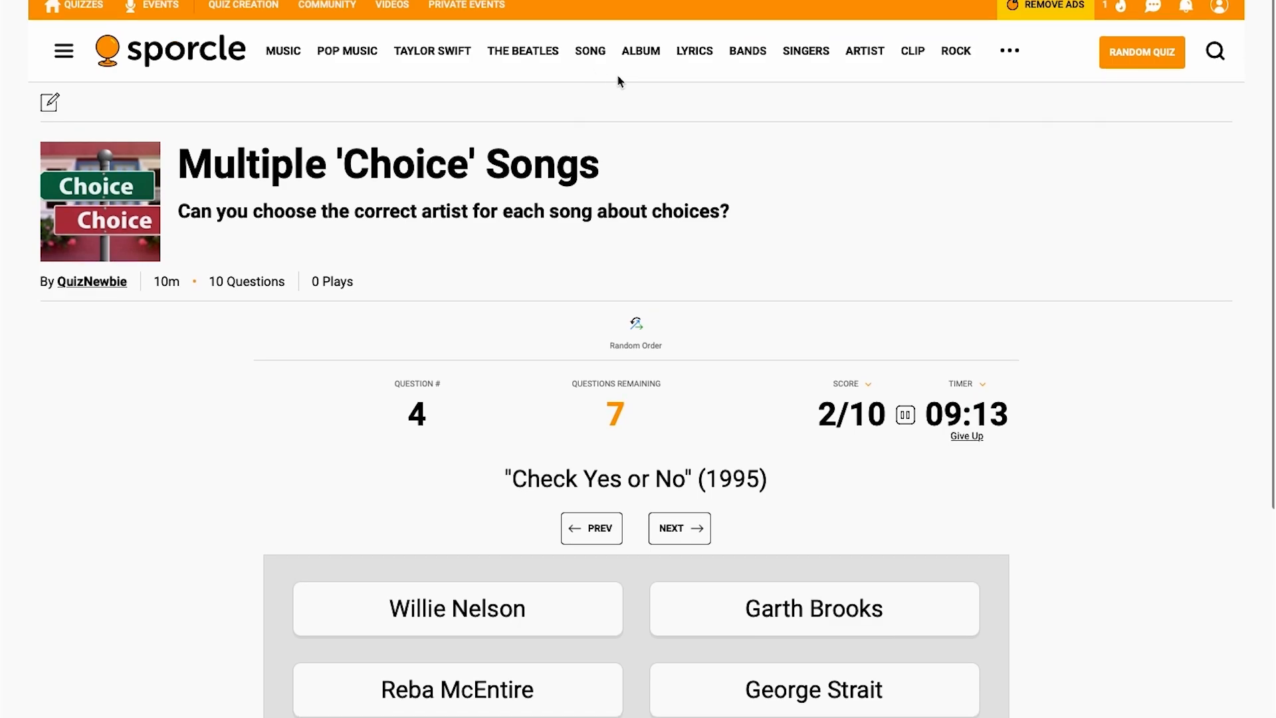
Return to editing the quiz, set its timer to 04:00 and save the changes
click(50, 107)
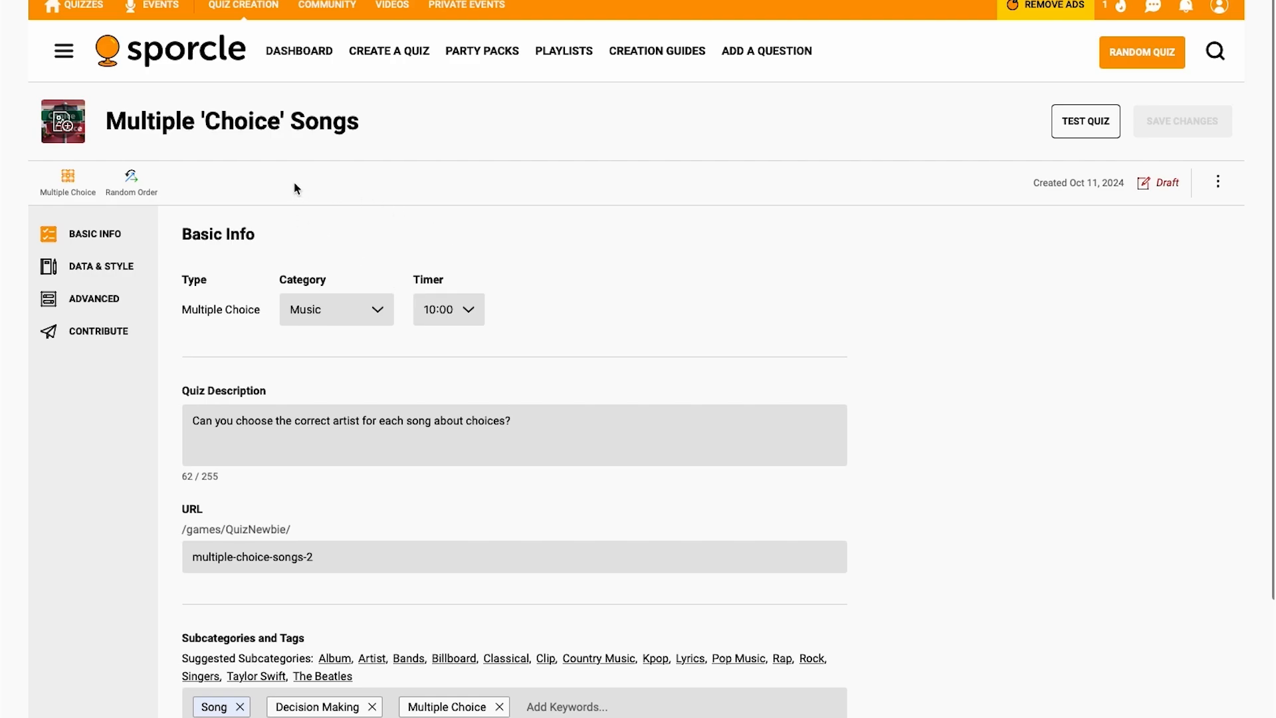
click(459, 311)
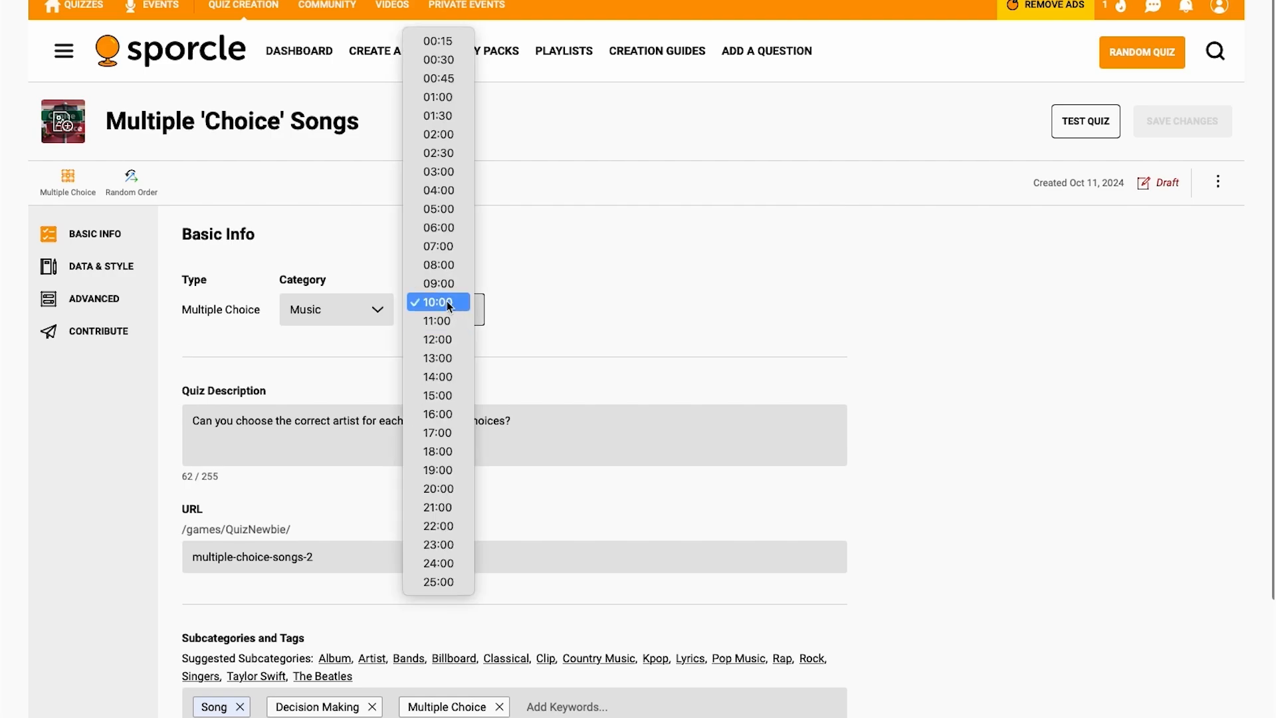
click(439, 190)
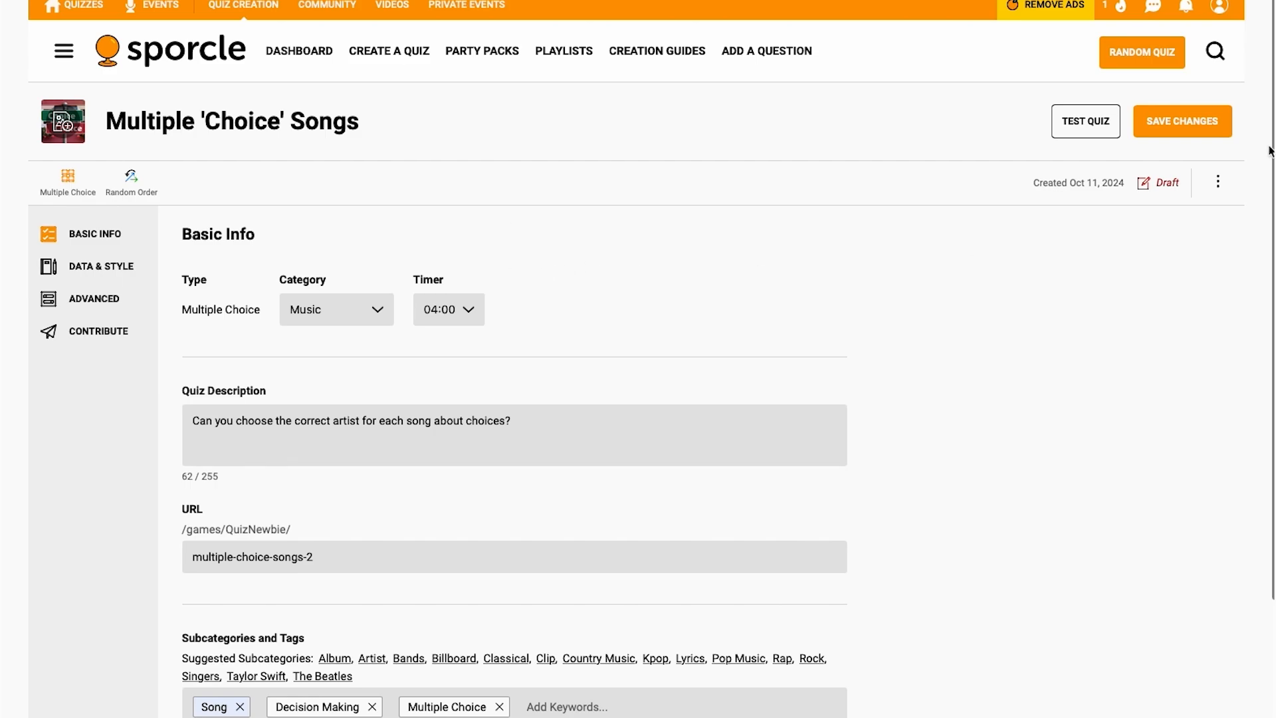
click(1188, 131)
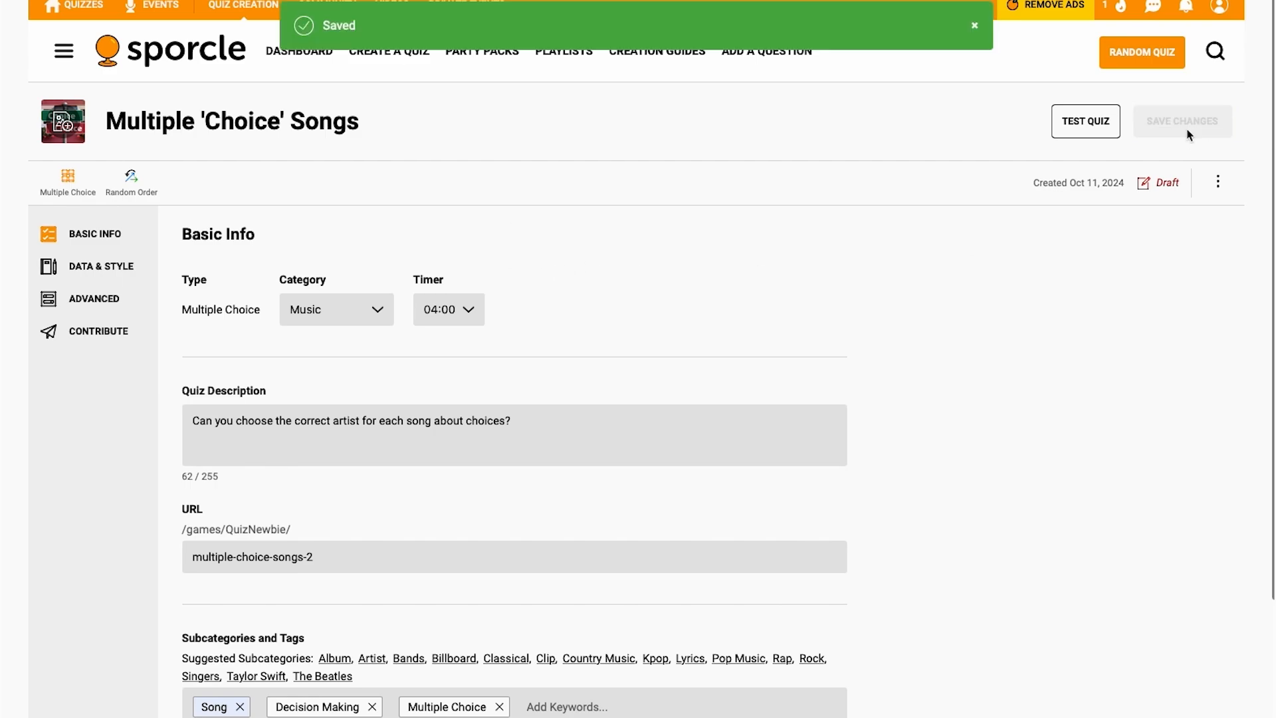
Contribute the quiz with public visibility
click(128, 325)
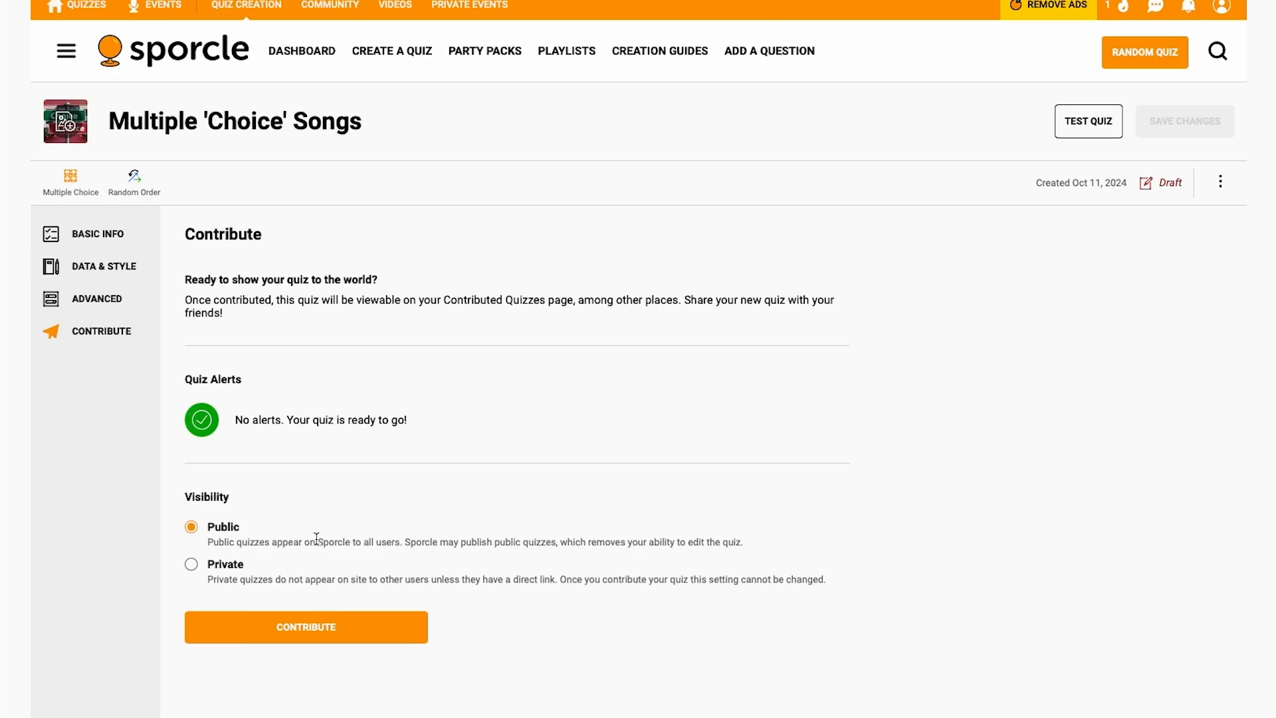
click(317, 630)
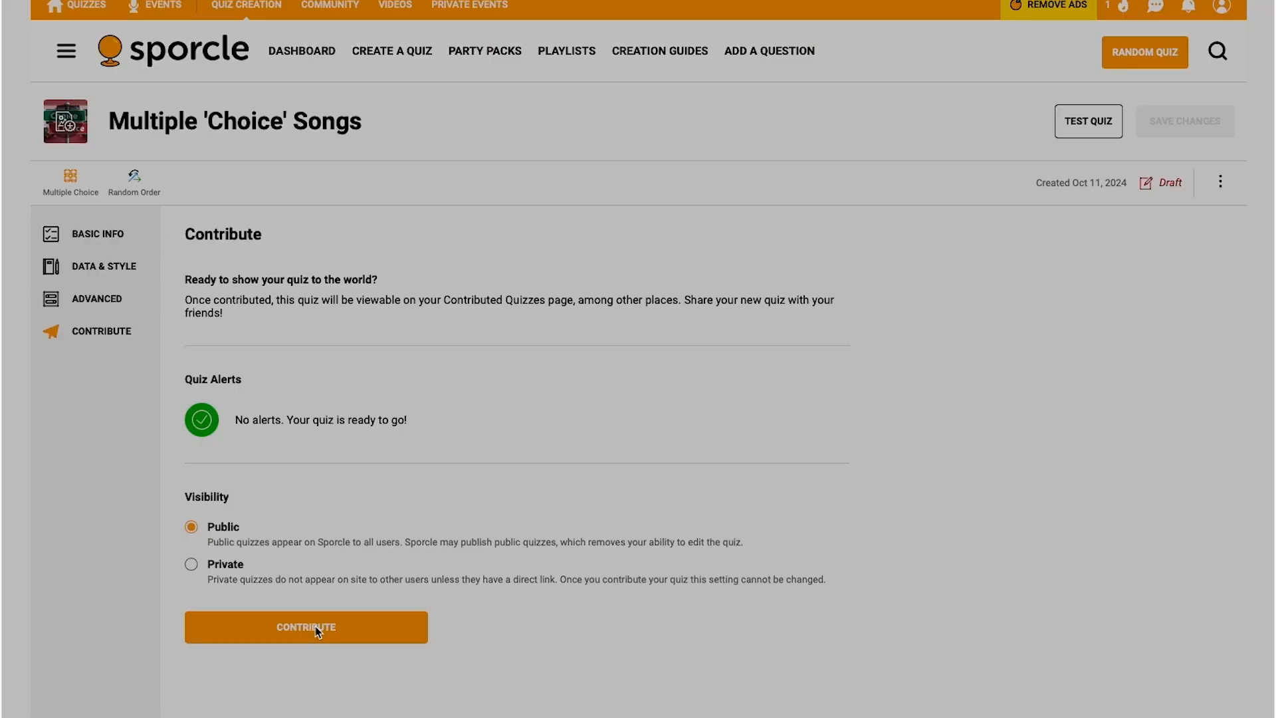